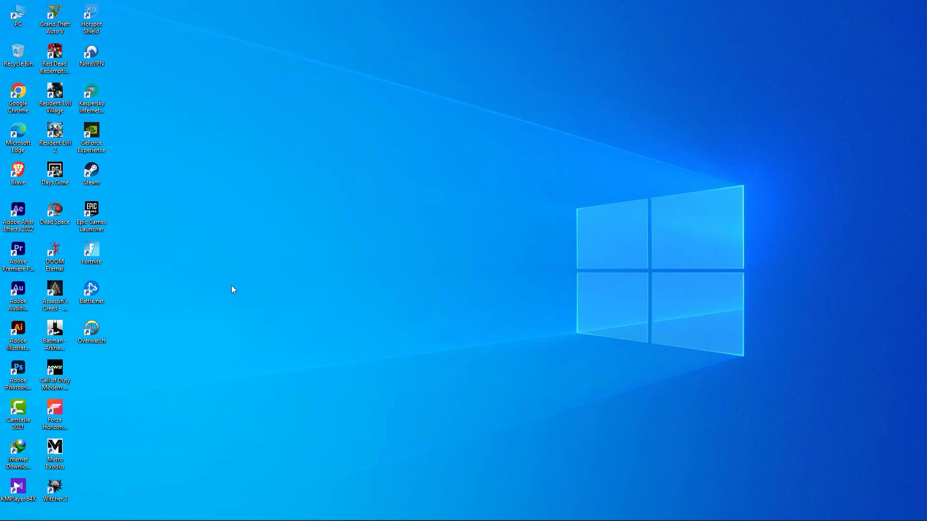
Step: Go to the Overwatch shortcut's file location and enter the _retail_ folder
right_click(101, 336)
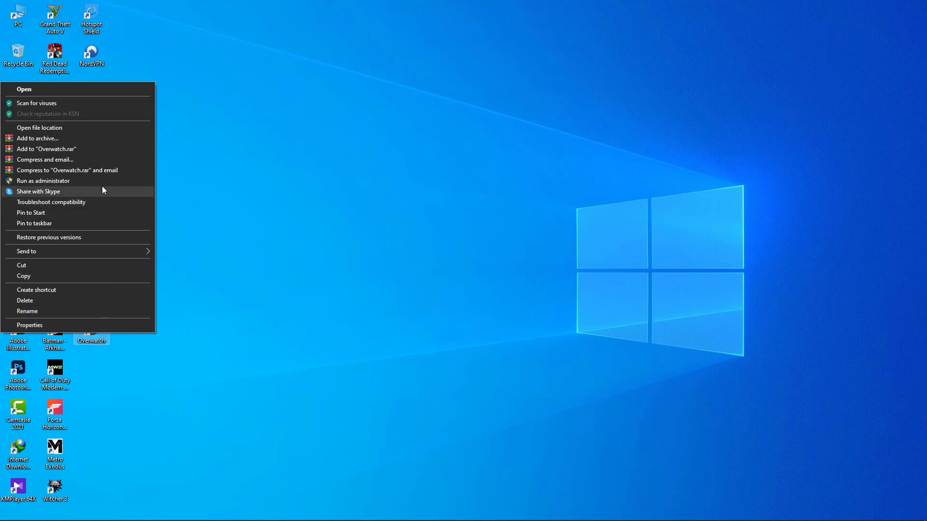
left_click(77, 128)
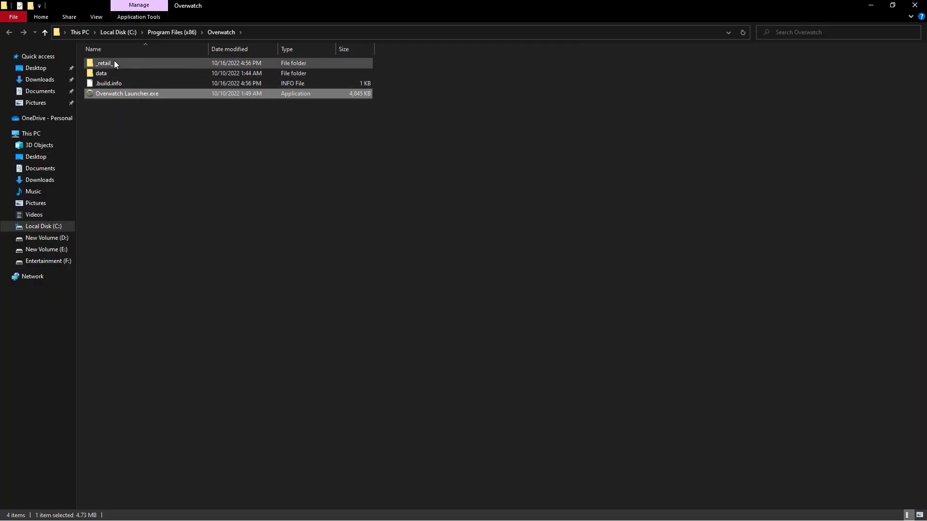
double_click(116, 63)
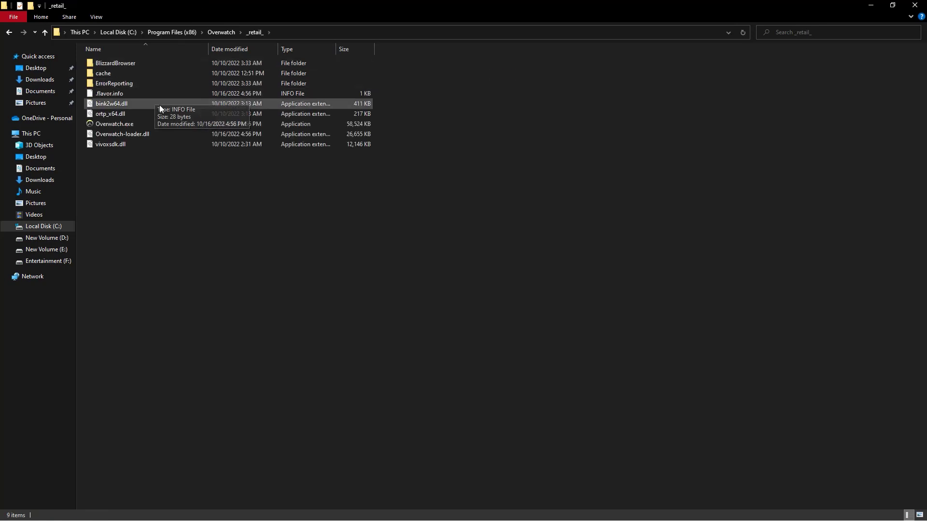
Step: Set Overwatch.exe to run as administrator with fullscreen optimizations disabled, and apply it
right_click(120, 124)
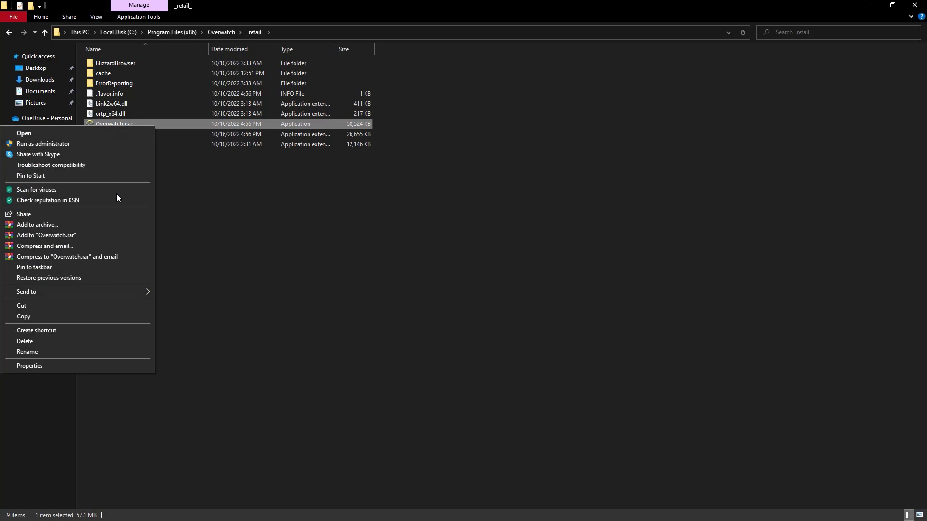
left_click(75, 367)
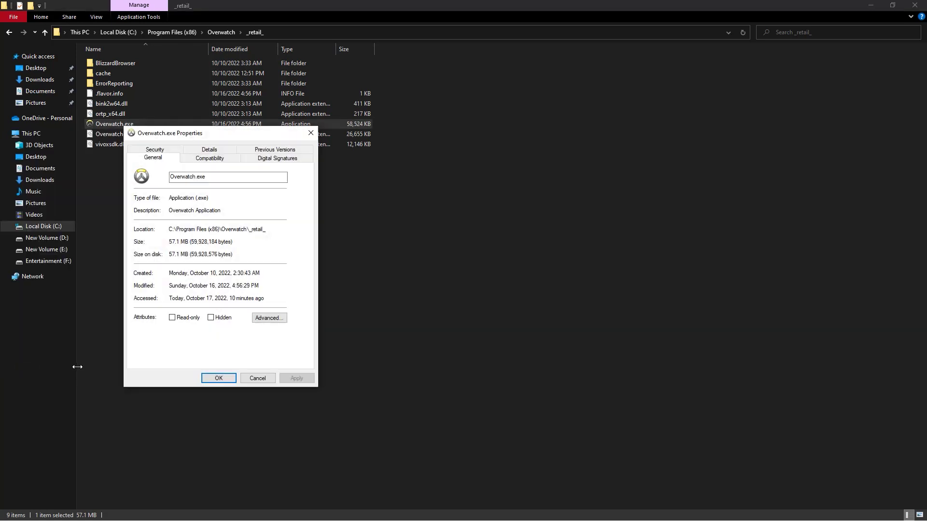
left_click(212, 160)
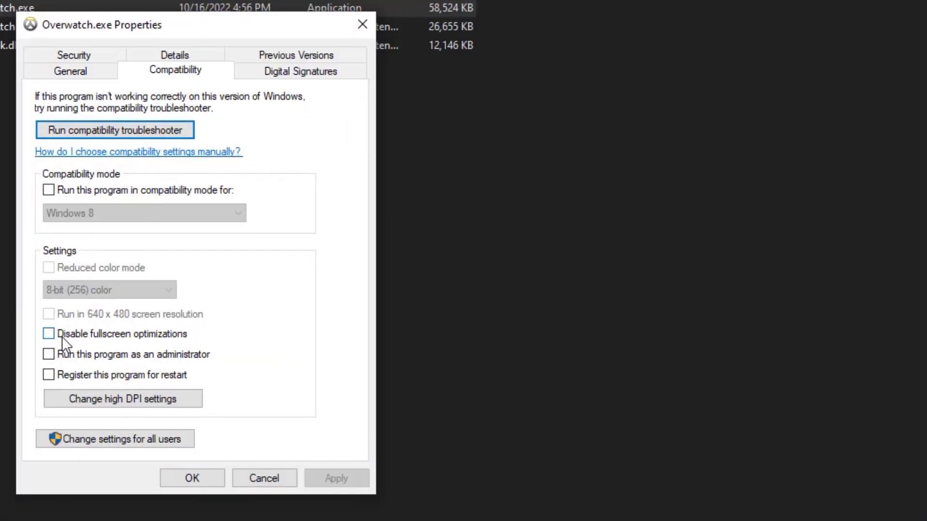
left_click(54, 333)
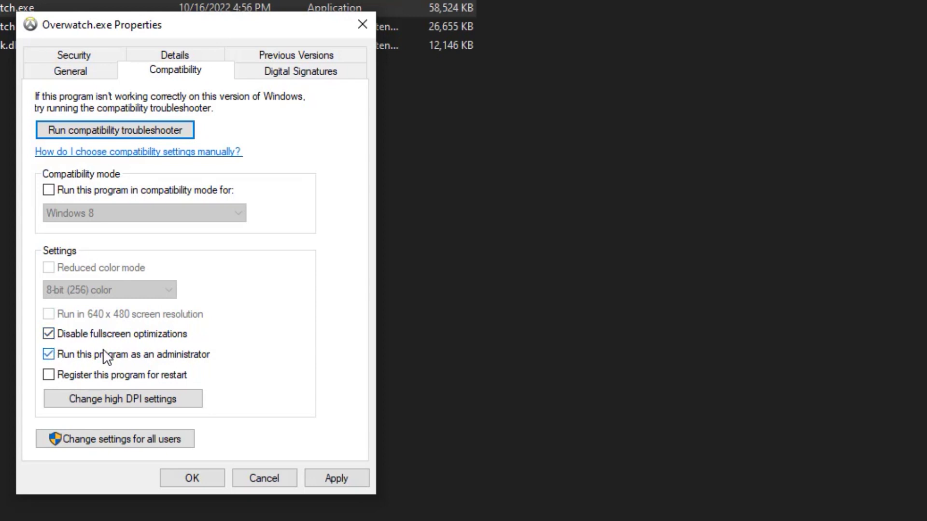
left_click(333, 479)
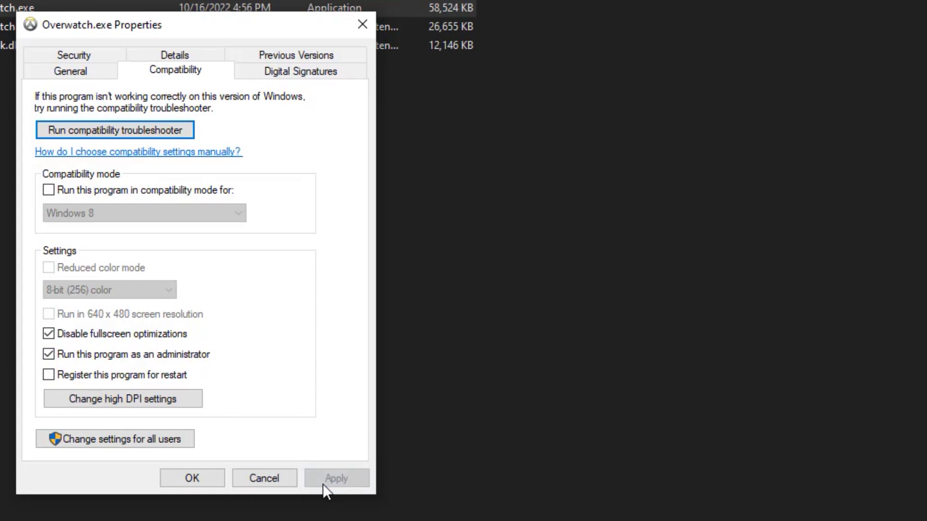
left_click(176, 481)
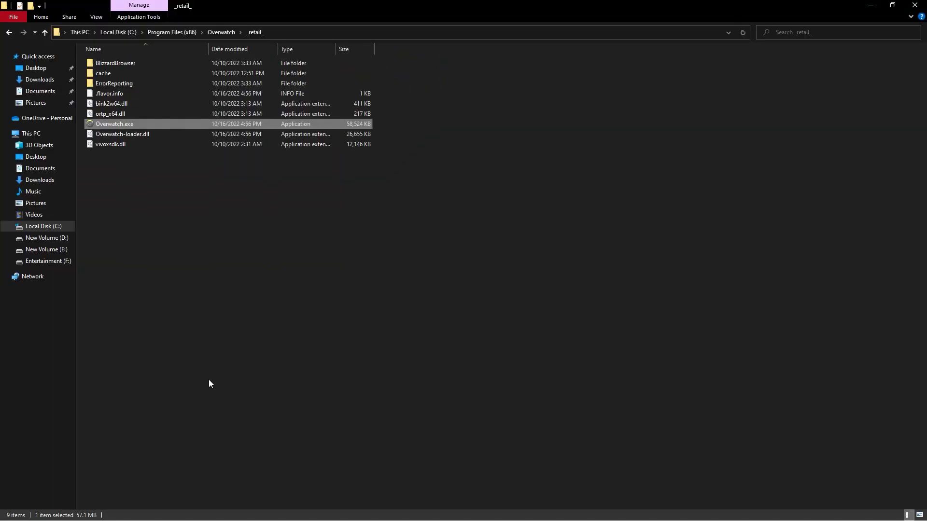
Step: Browse from Local Disk (C:) into Windows\System32 and start a search there
left_click(38, 234)
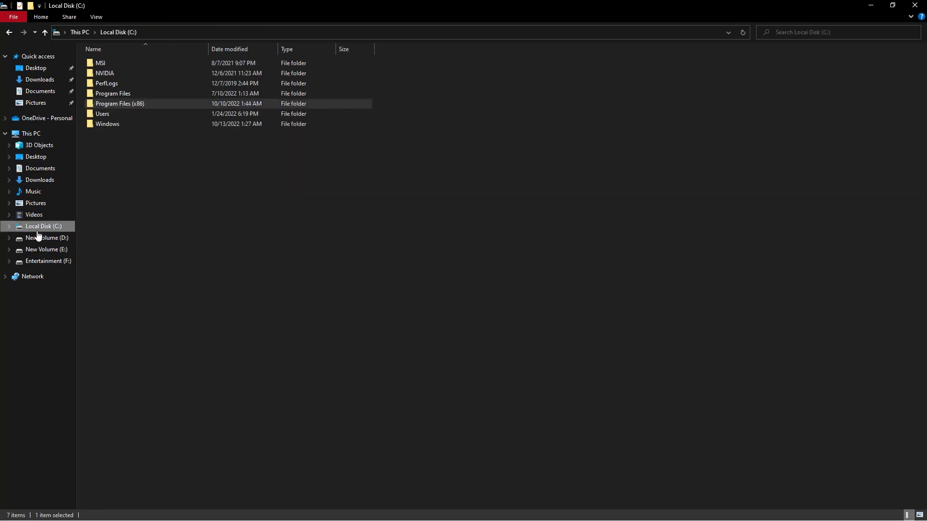
double_click(113, 126)
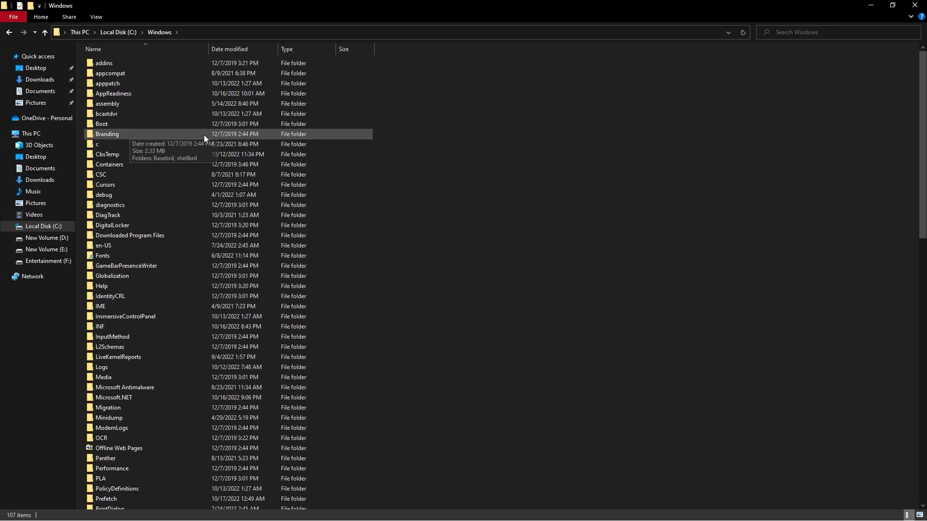
key("s")
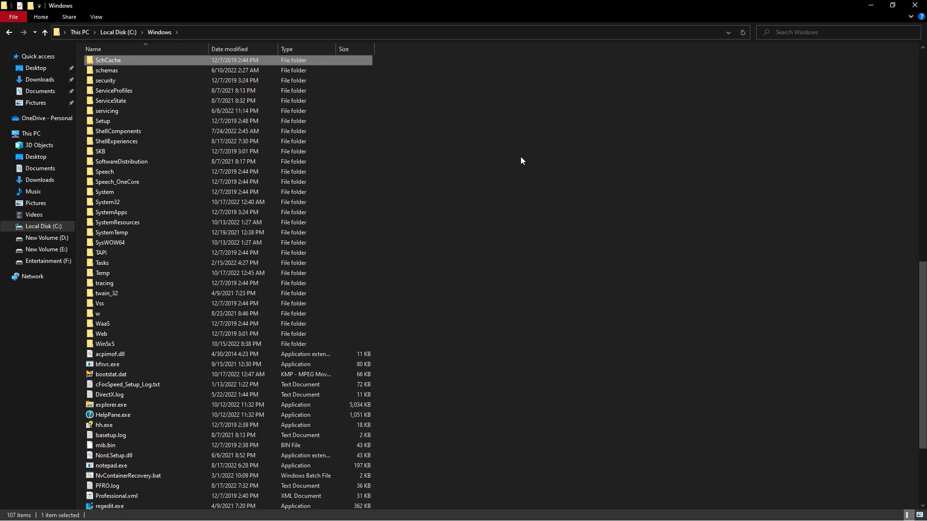
left_click(119, 204)
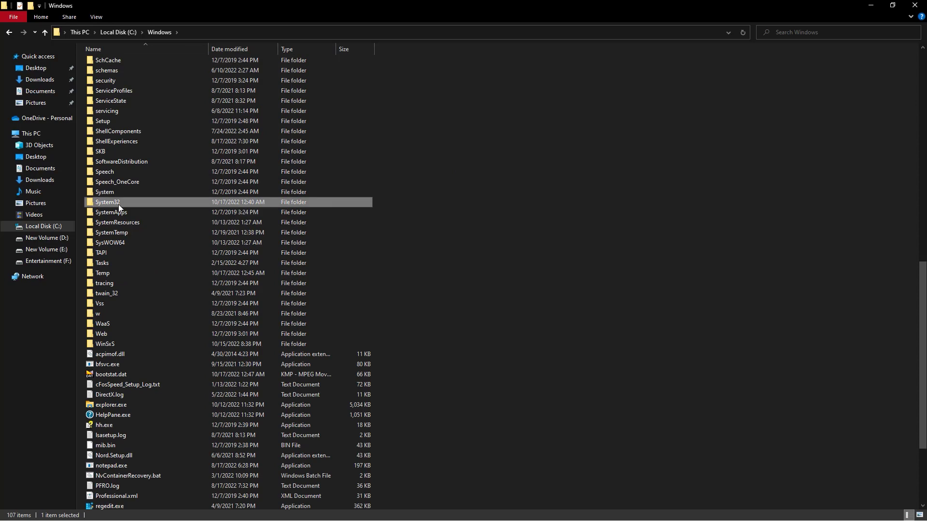
double_click(117, 204)
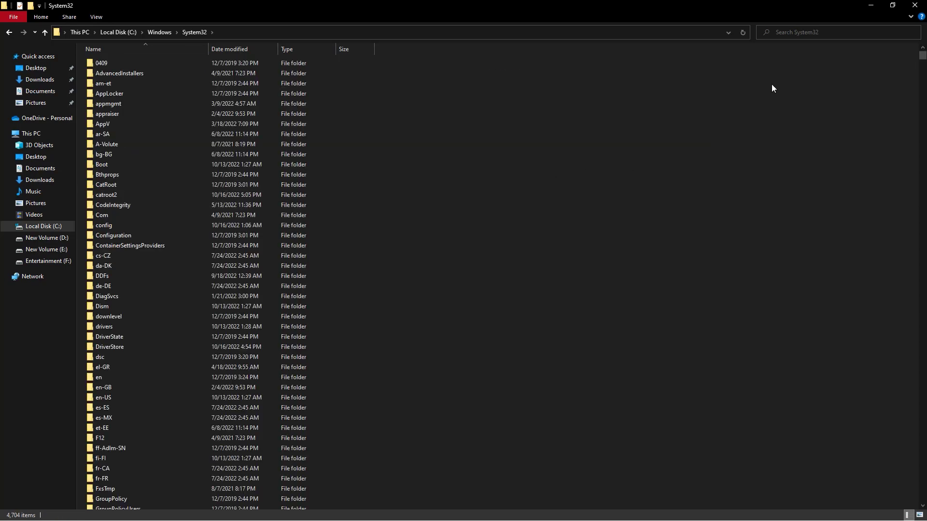
left_click(823, 30)
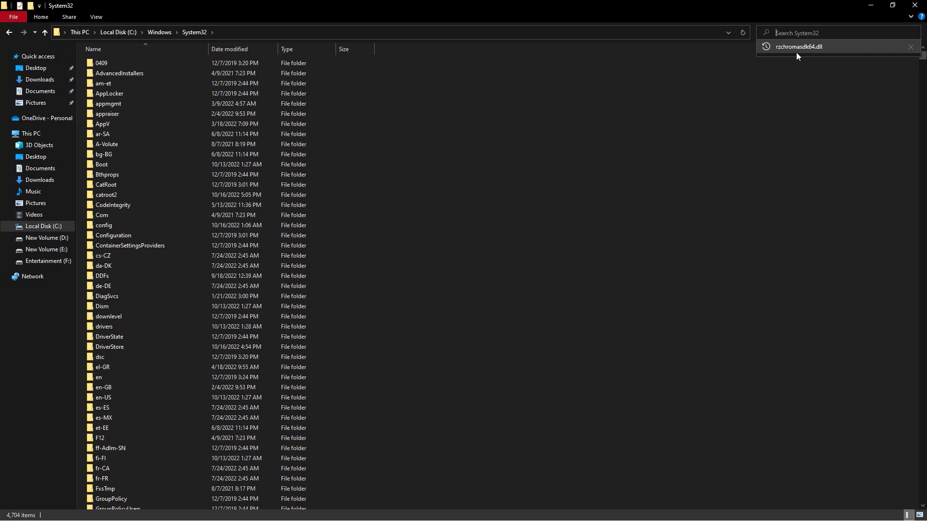
Step: Delete rzchromasdk64.dll from System32 with administrator permission, then close File Explorer
left_click(796, 51)
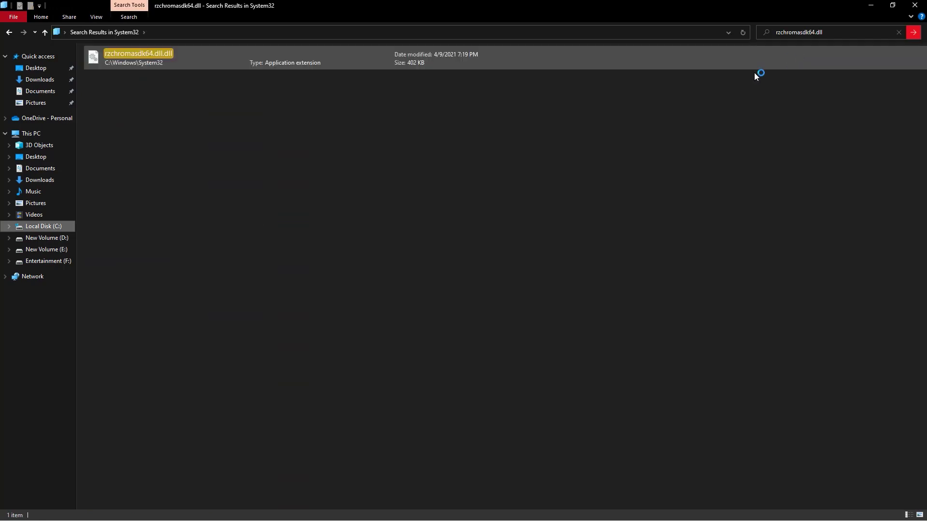
right_click(358, 62)
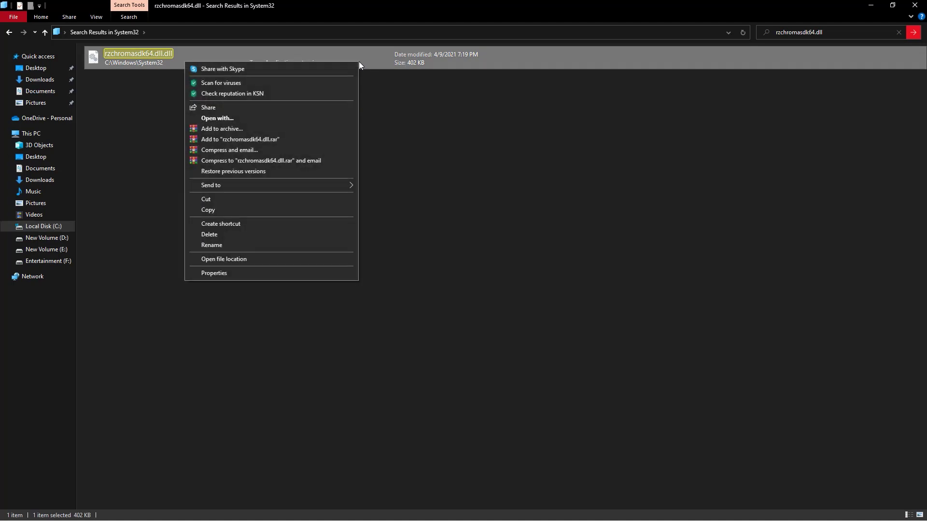
left_click(257, 235)
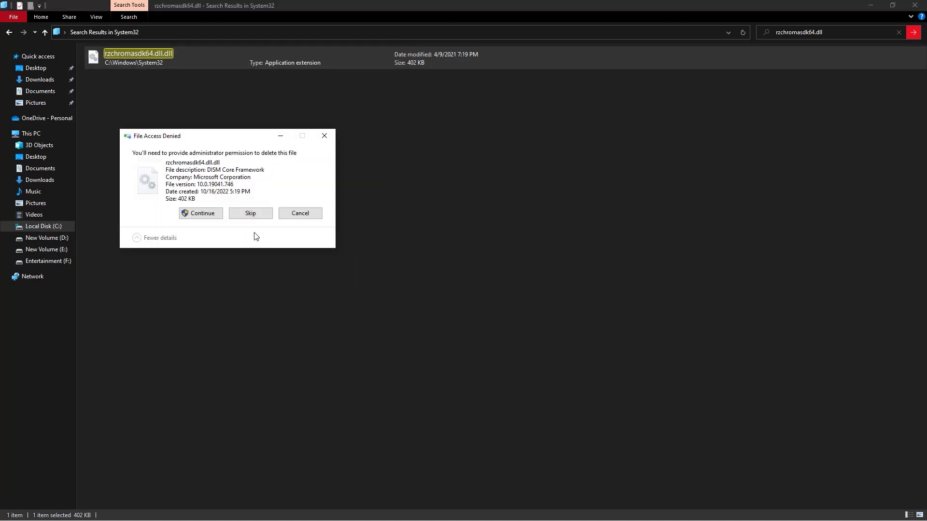
left_click(198, 216)
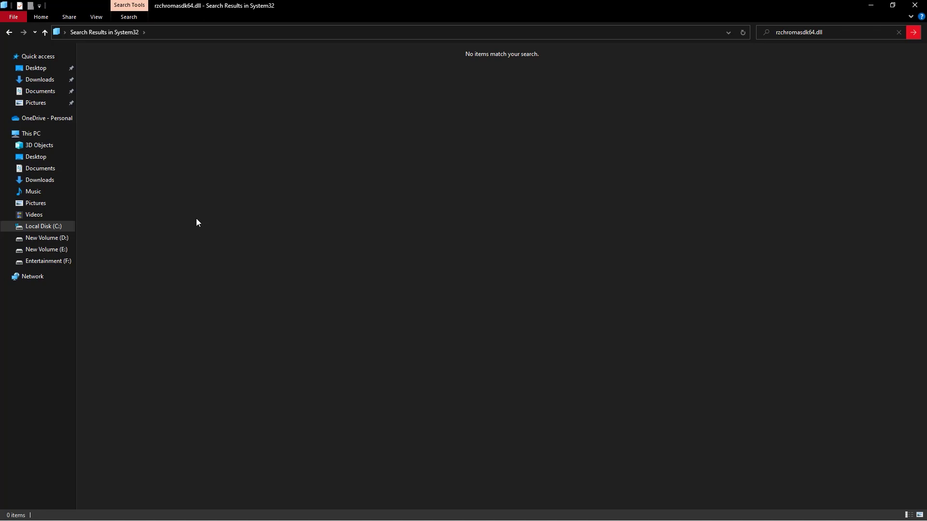
left_click(910, 5)
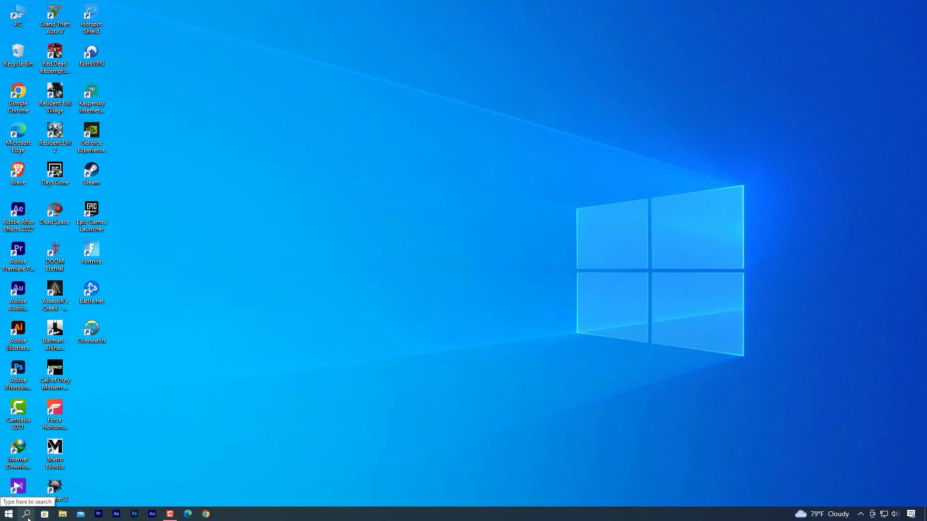
Step: Search Windows for 'graphic settings' and open the Graphics settings result
left_click(164, 502)
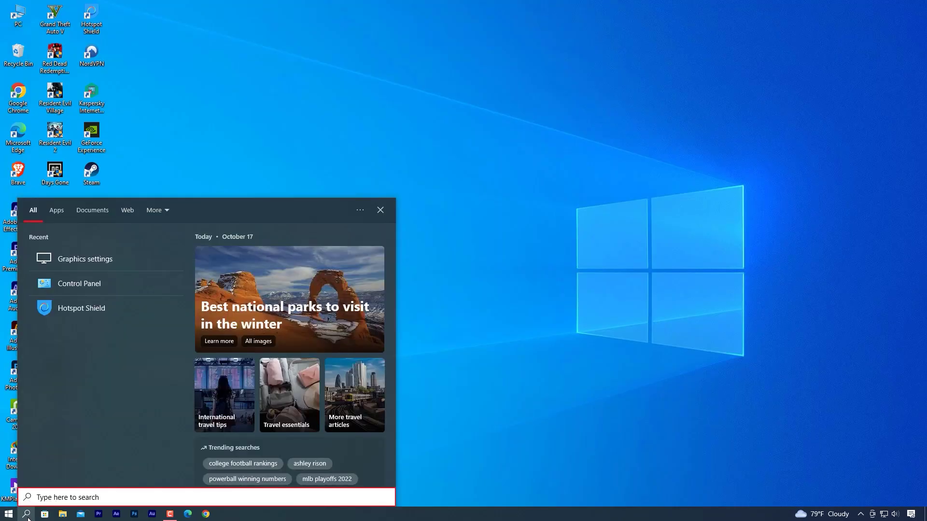
type("graphic ")
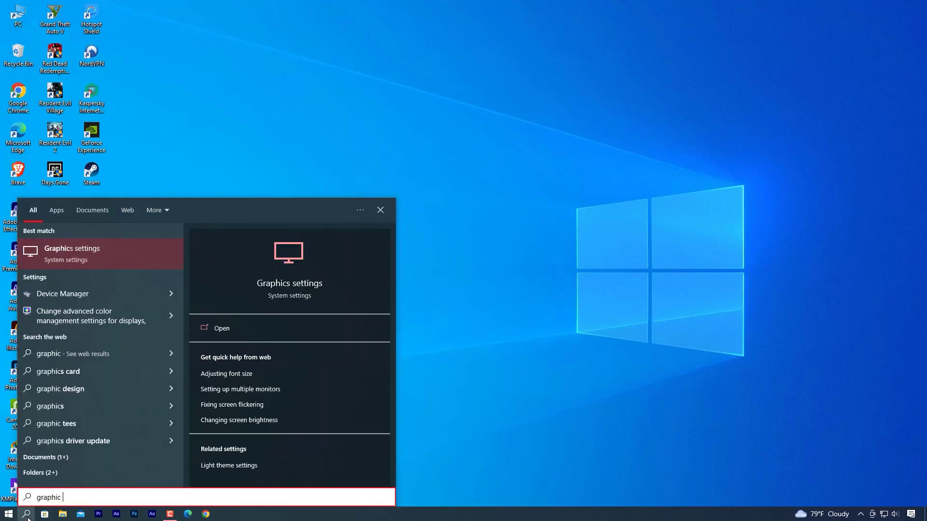
type("settings")
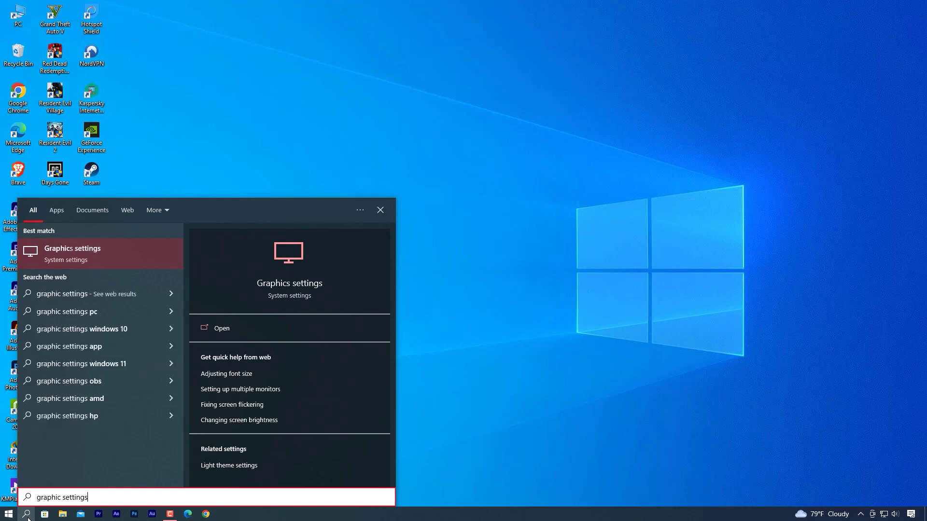
left_click(97, 261)
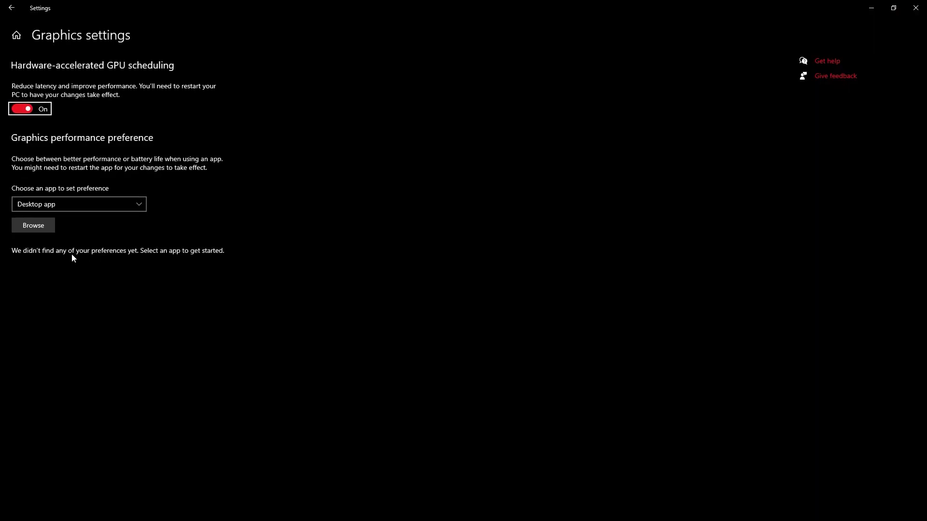
Step: Add Overwatch.exe to the graphics preference list and save it as High performance
left_click(40, 229)
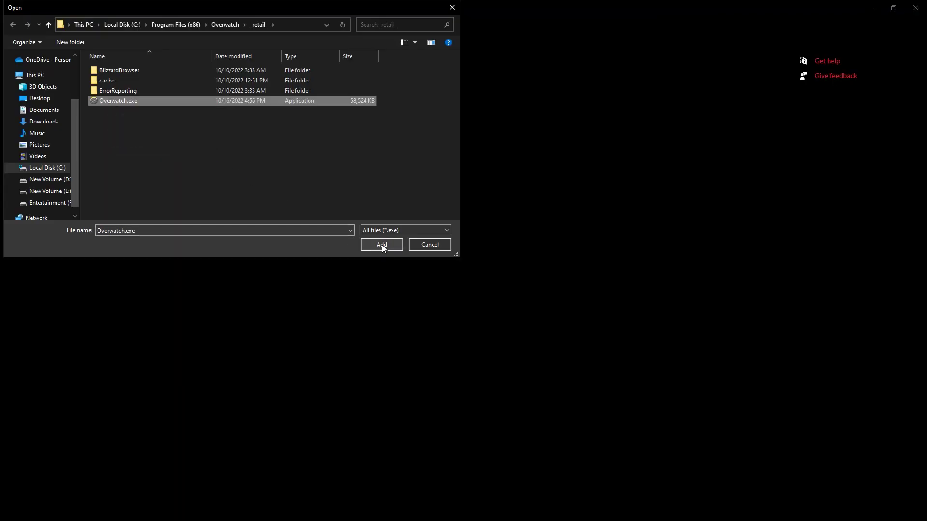
left_click(381, 245)
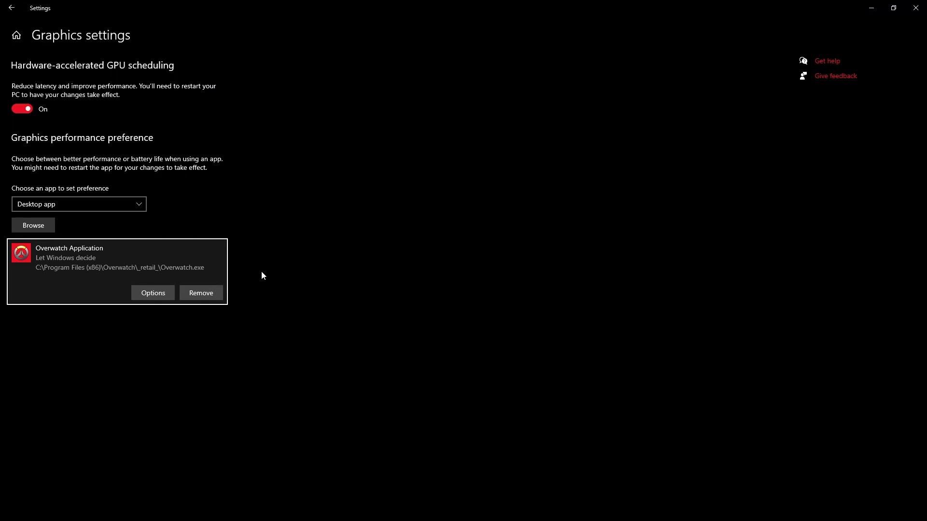
left_click(151, 299)
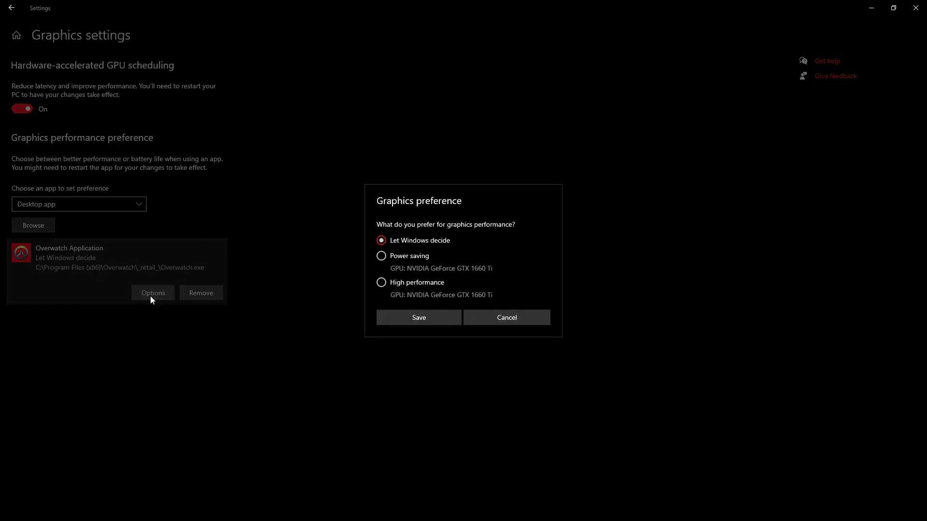
left_click(381, 285)
left_click(421, 323)
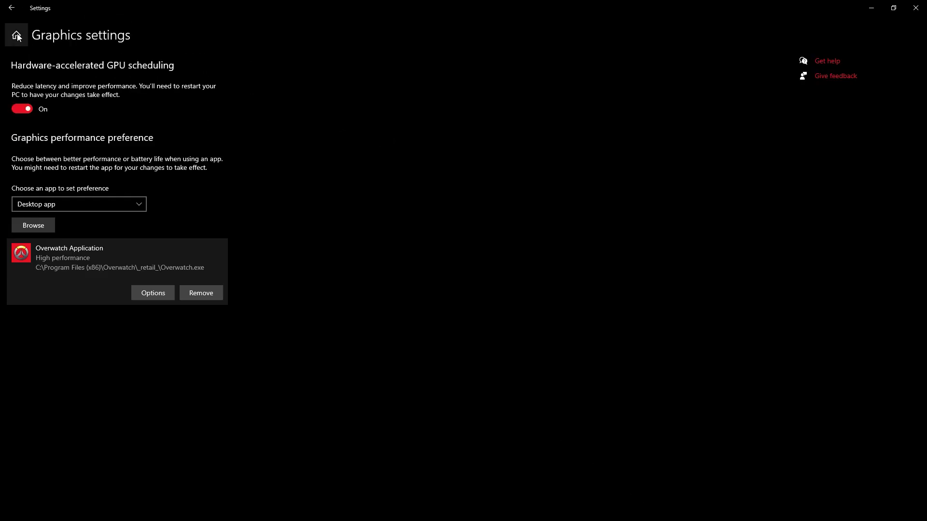
Step: Run a Windows Update check from Update & Security, which reports the PC up to date
left_click(18, 42)
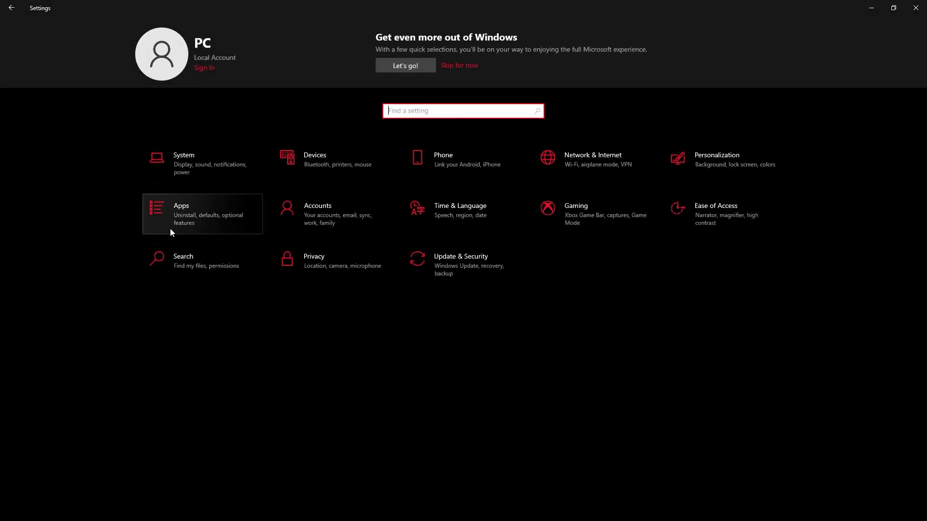
left_click(455, 281)
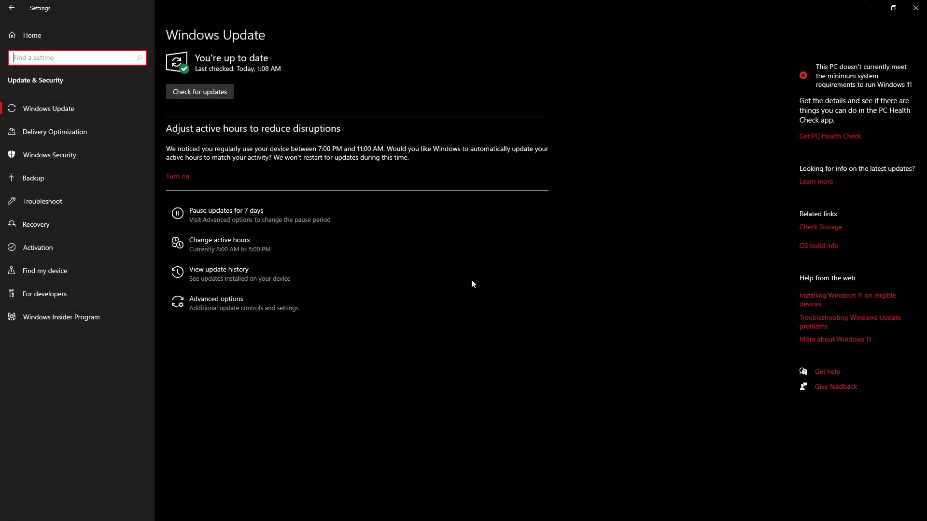
left_click(196, 92)
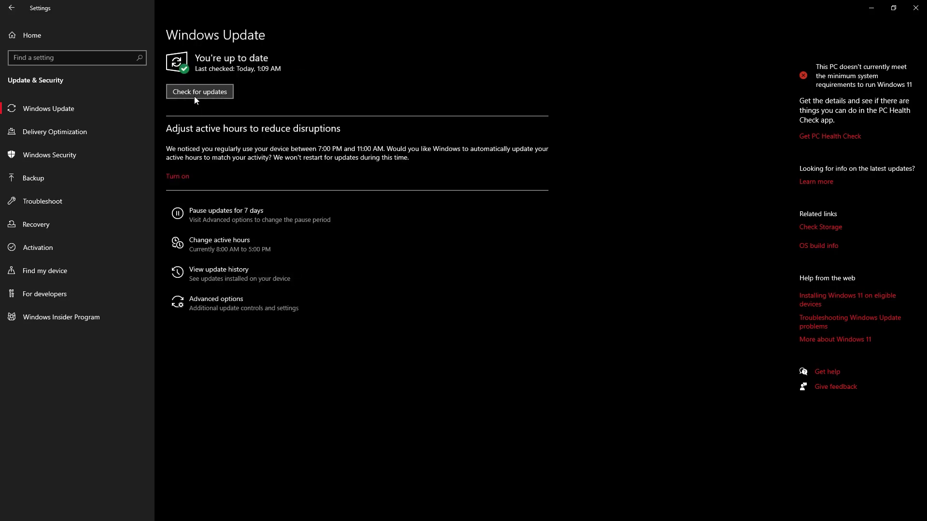
Step: Check GeForce Experience Drivers for updates, confirming Game Ready Driver 522.25 is latest, then minimize it
left_click(870, 7)
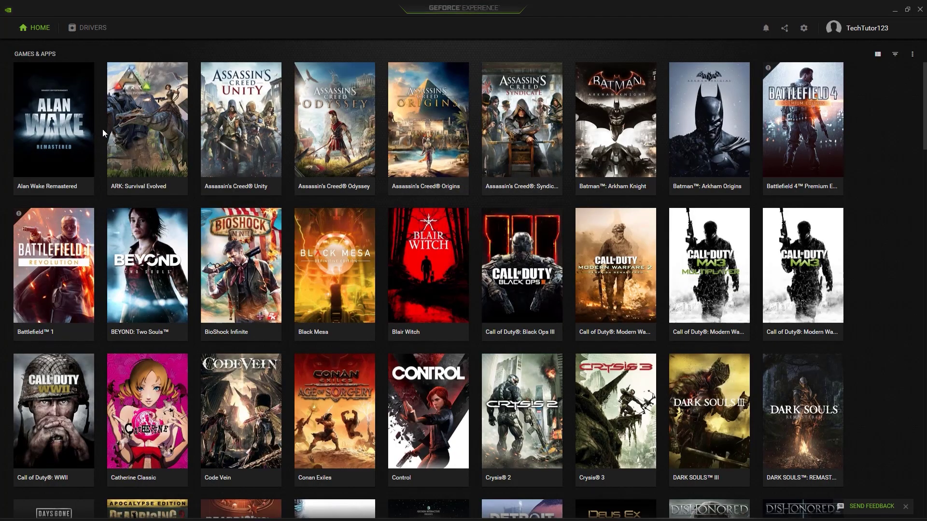
left_click(89, 31)
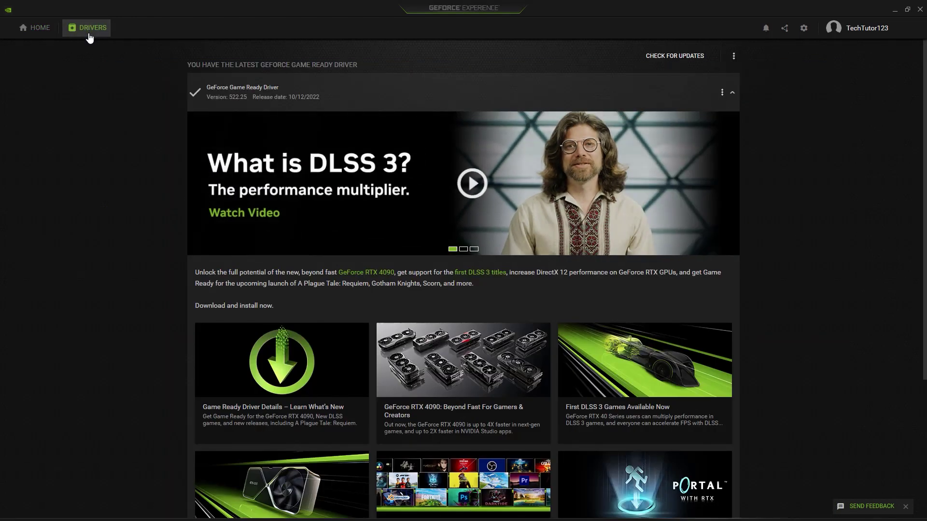
left_click(675, 56)
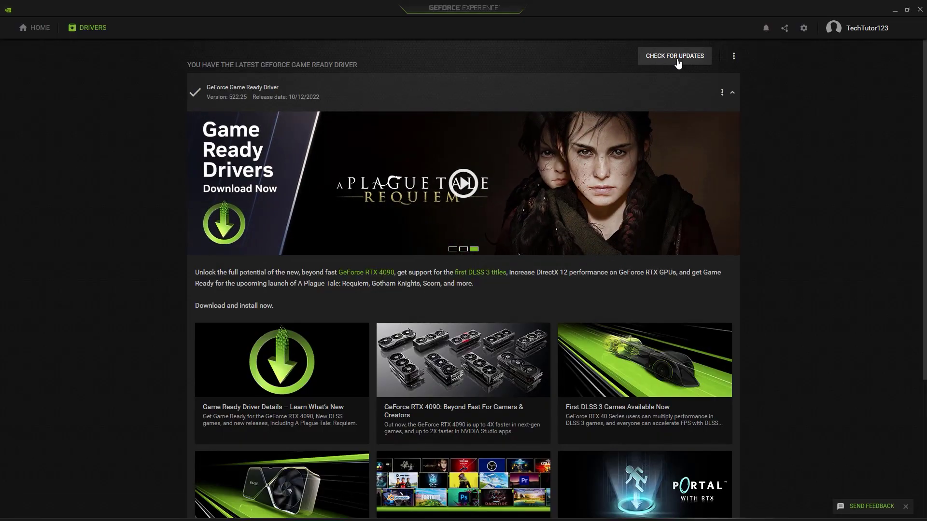
left_click(894, 10)
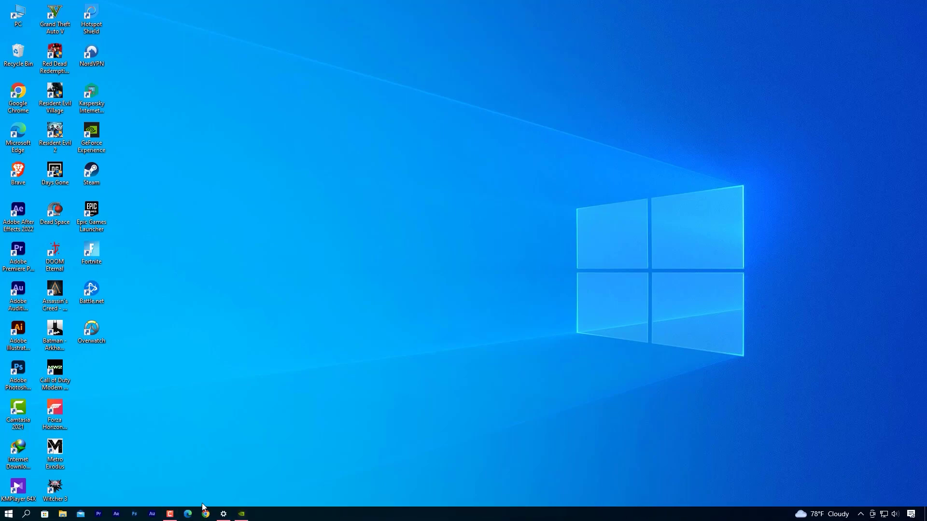
Step: Restore Settings from the taskbar and open the System section from Home
left_click(223, 514)
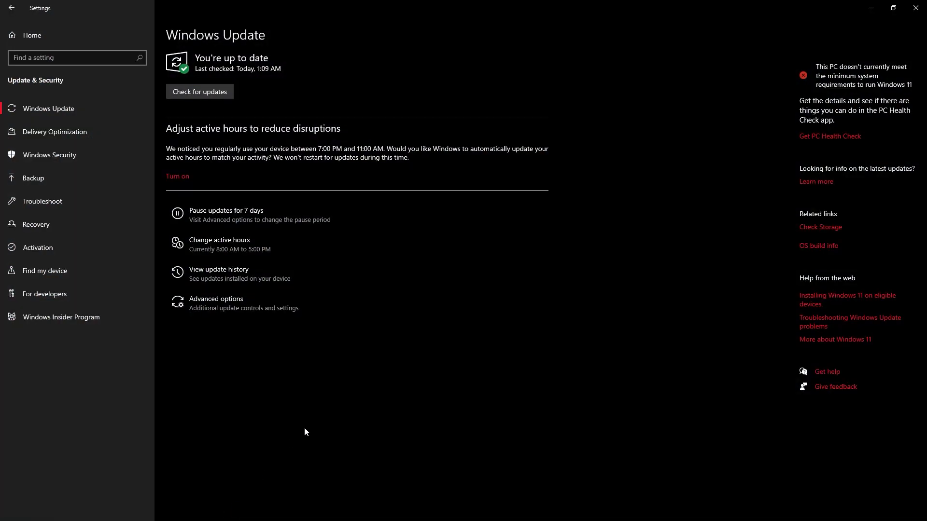
left_click(44, 40)
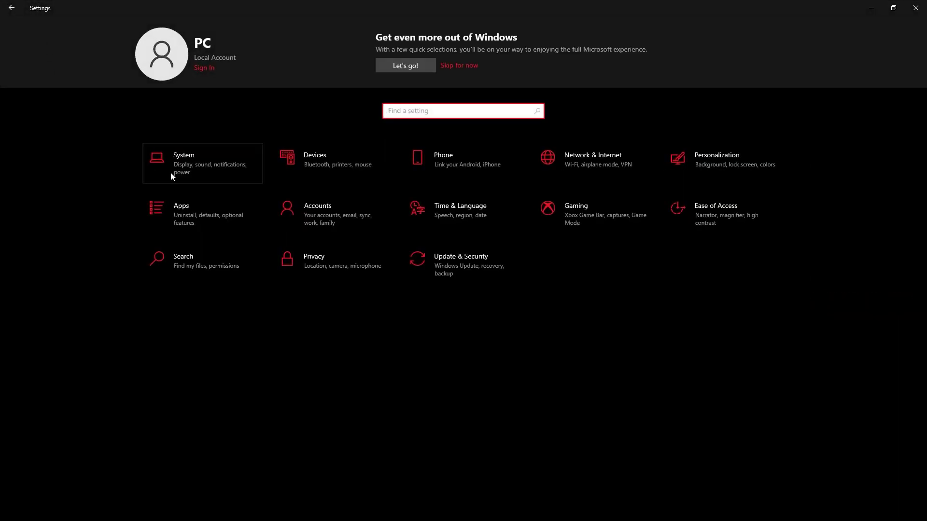
left_click(207, 174)
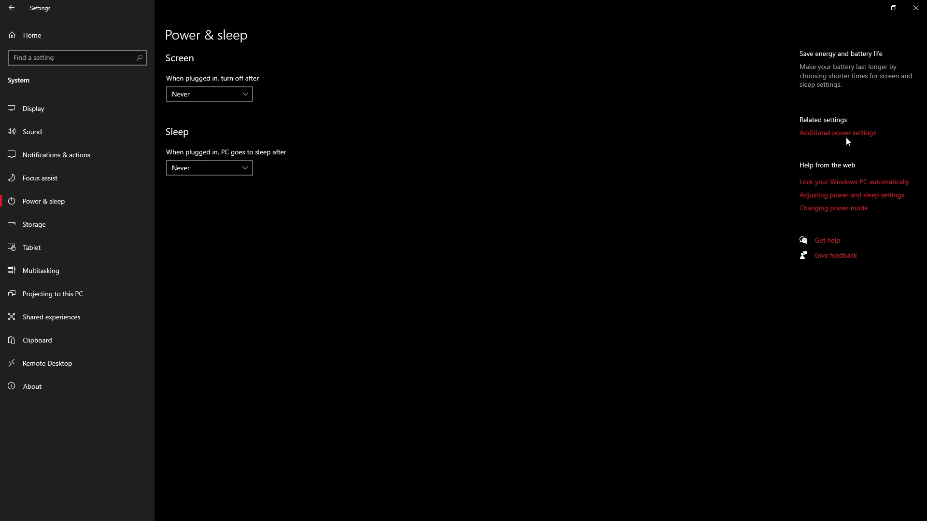
Step: Select the High performance plan under Additional power settings, then close Power Options
left_click(838, 139)
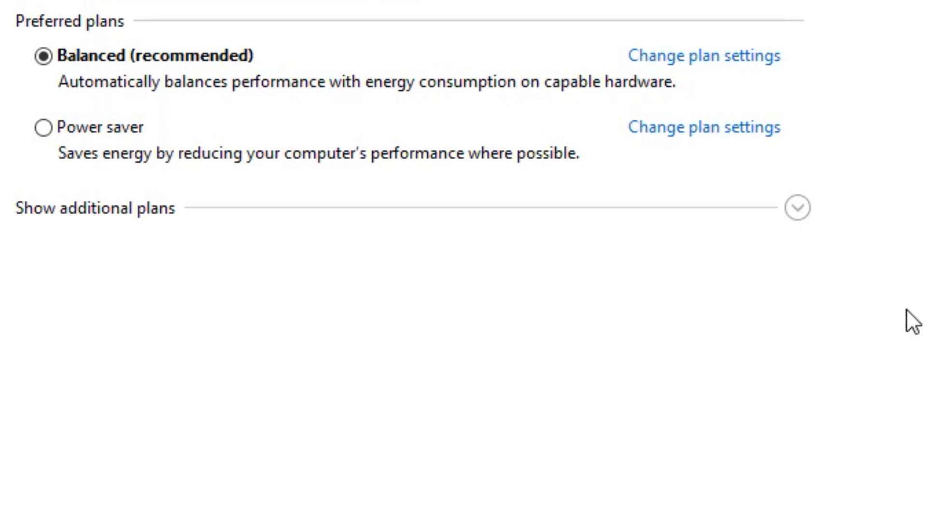
left_click(805, 222)
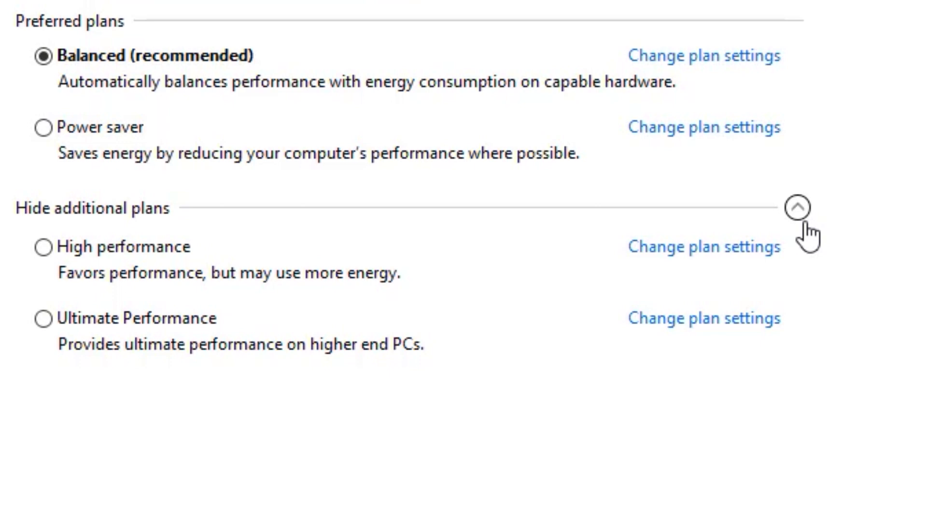
left_click(45, 251)
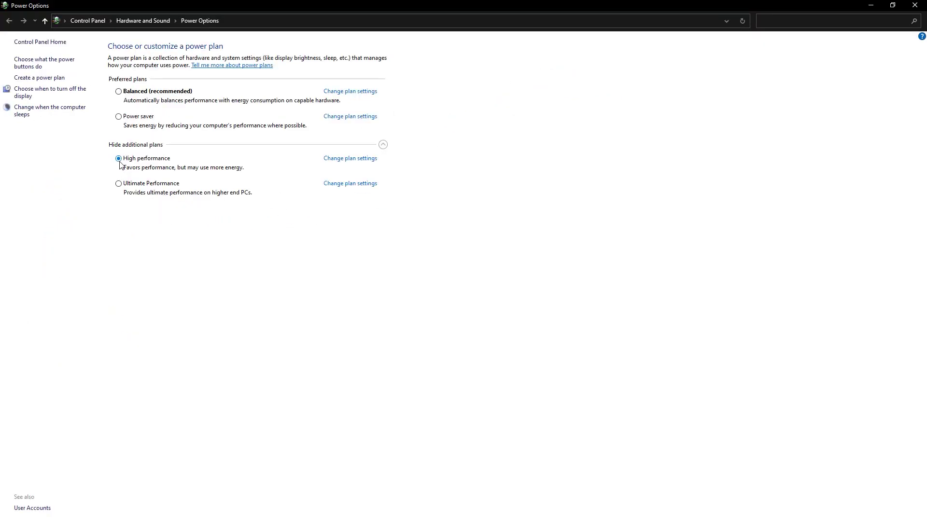
left_click(914, 6)
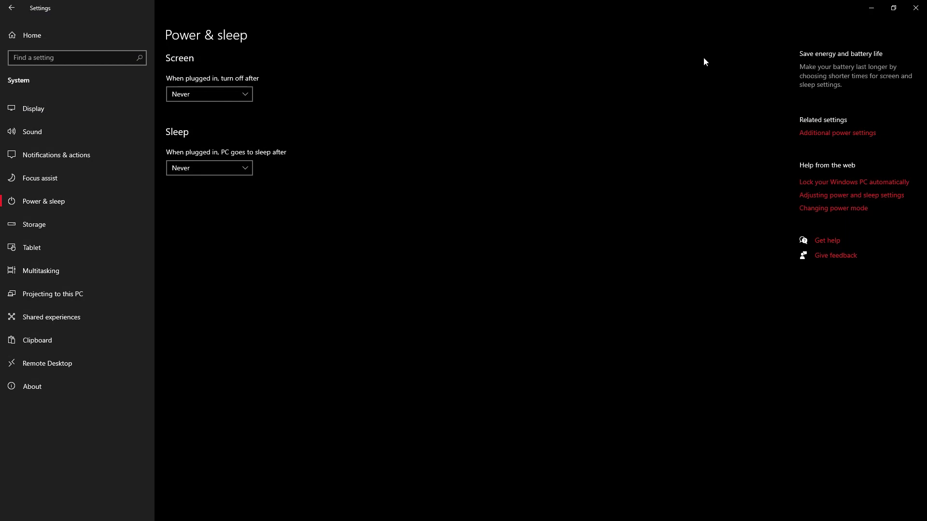
Step: Switch Xbox Game Bar and Game Mode both Off in the Gaming settings
left_click(93, 36)
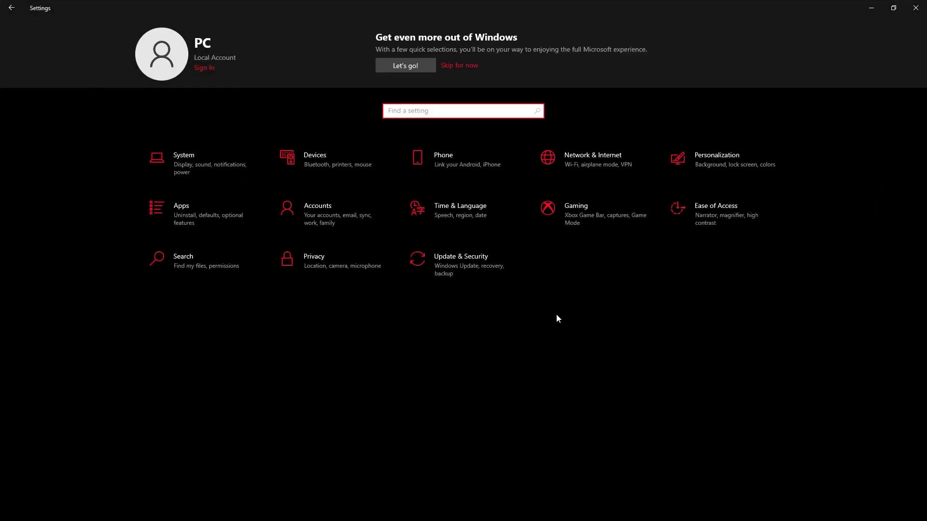
left_click(598, 227)
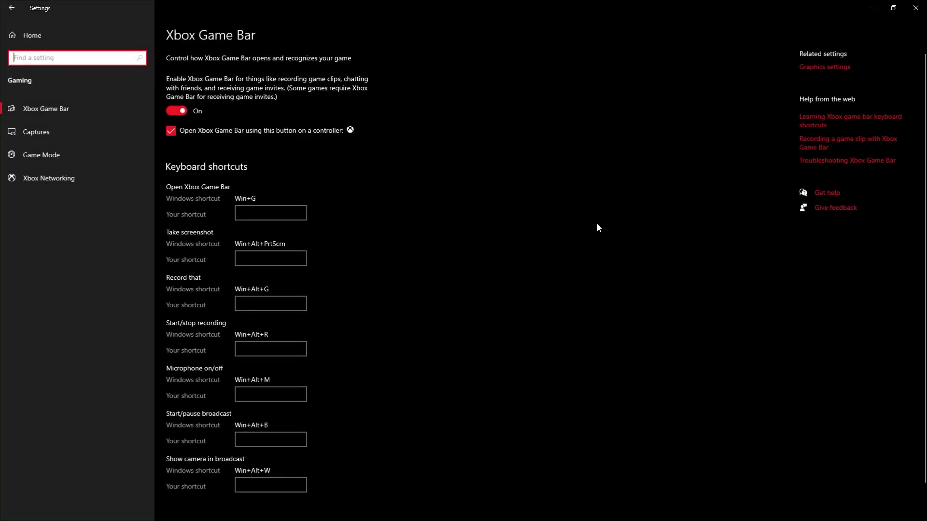
left_click(178, 111)
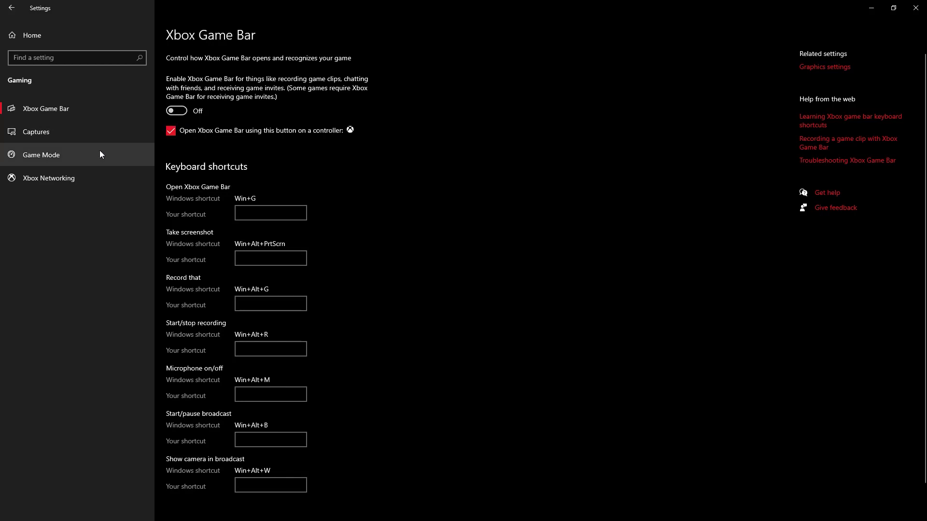
left_click(111, 155)
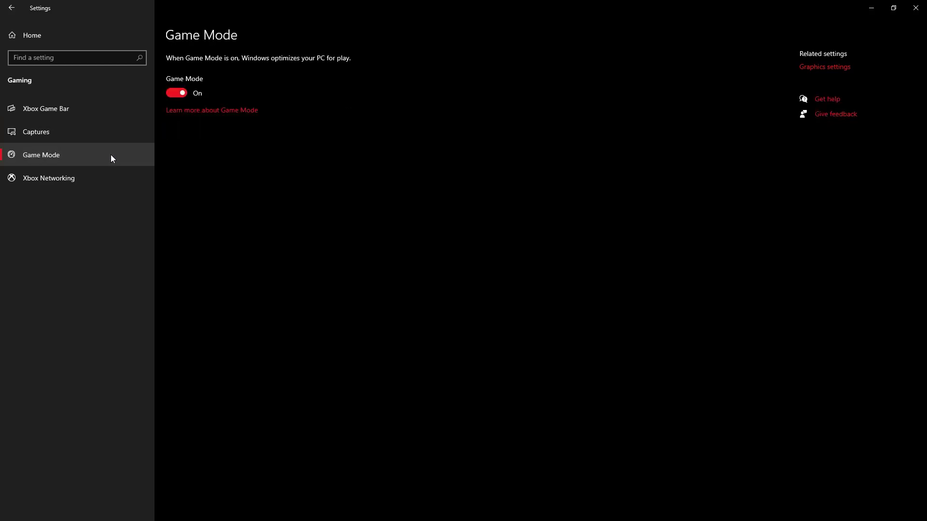
left_click(178, 95)
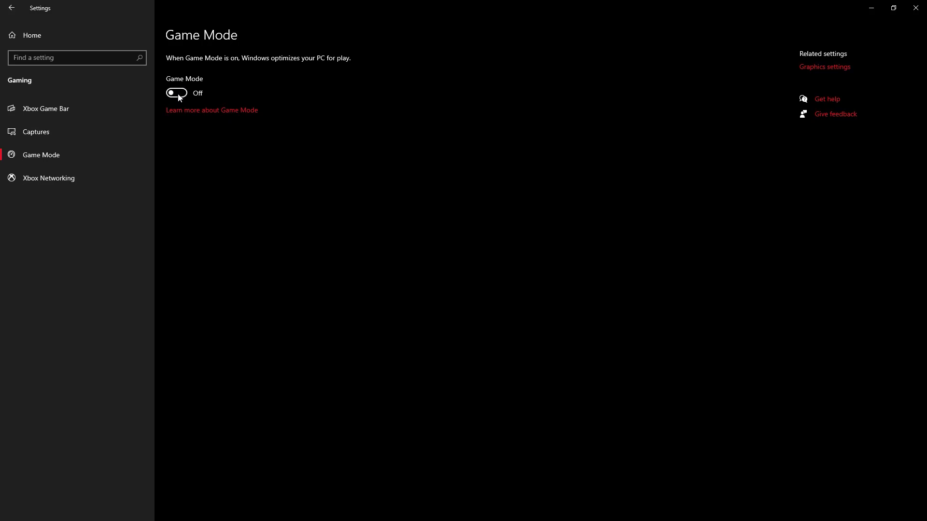
Step: Minimize Settings and restart the PC from the Start menu's power options
left_click(871, 8)
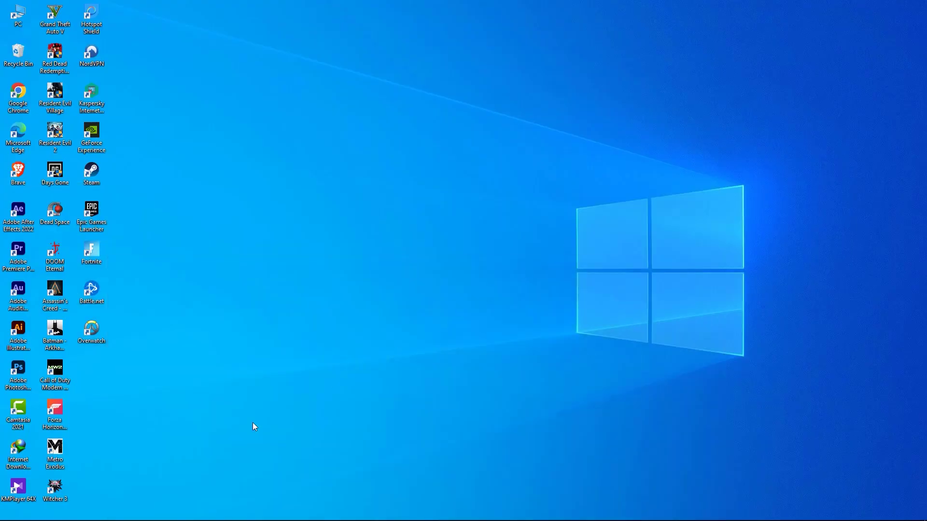
left_click(9, 514)
left_click(7, 501)
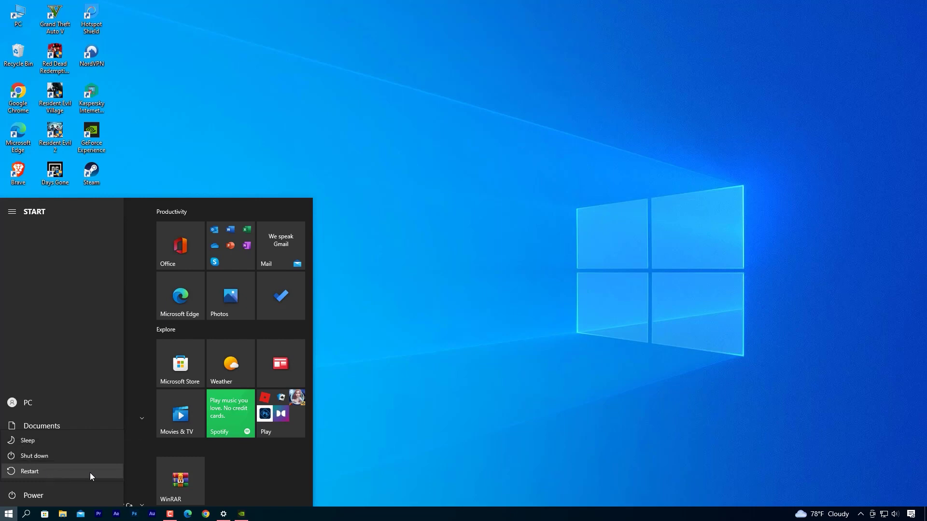
left_click(488, 344)
left_click(488, 344)
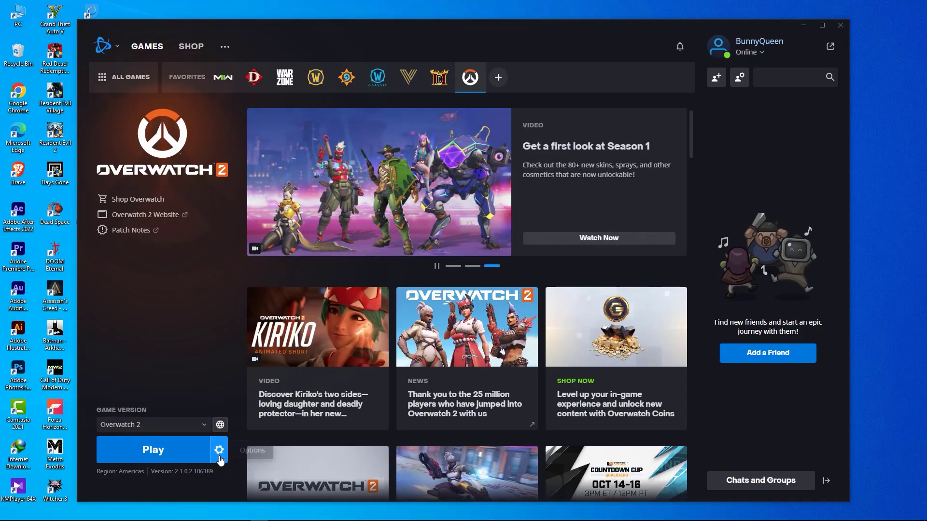
Step: Run Battle.net's Scan and Repair on the Overwatch 2 installation
left_click(220, 460)
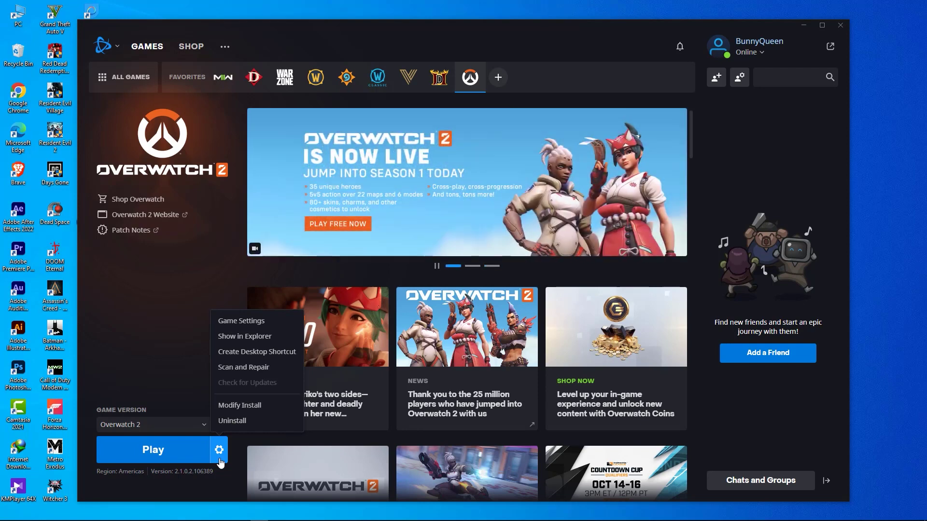
left_click(243, 370)
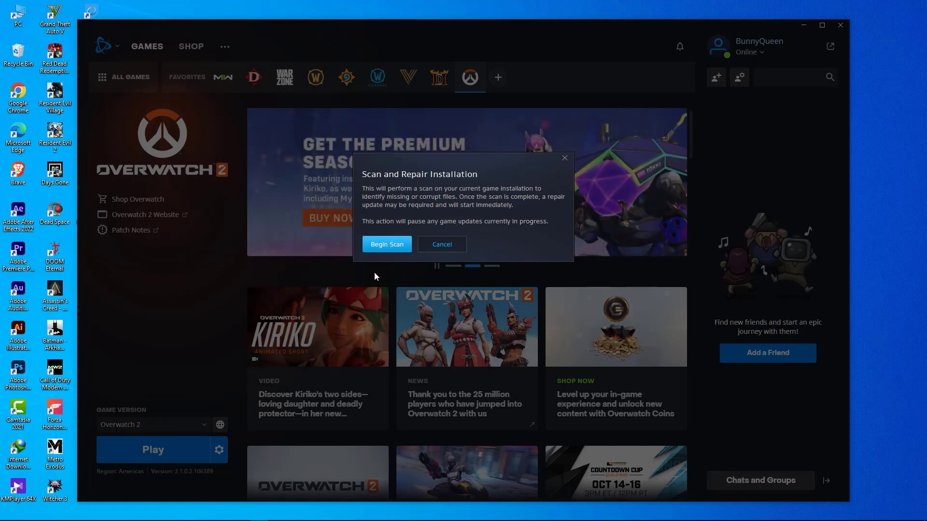
left_click(385, 248)
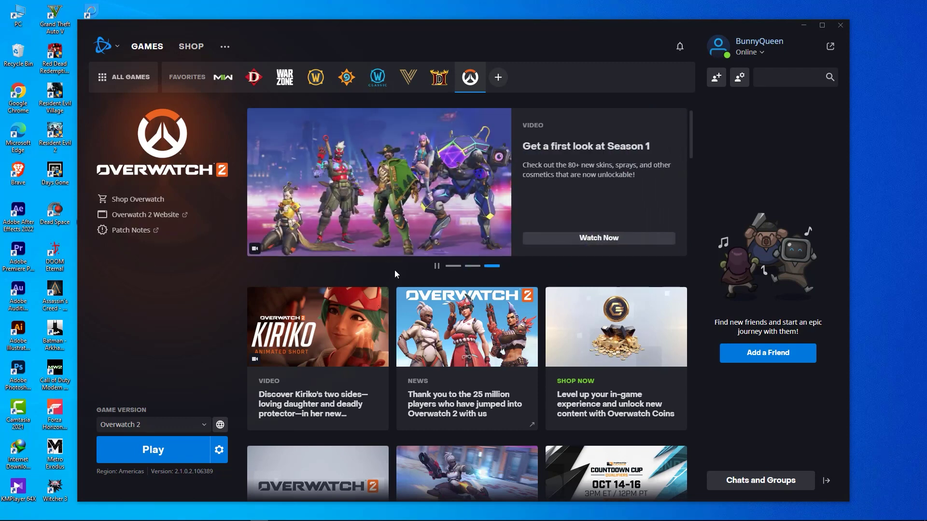
Step: Add the launch arguments --tank_WorkerThreadCount 2 -d3d11 -threads 2 in Overwatch 2's game settings
left_click(219, 462)
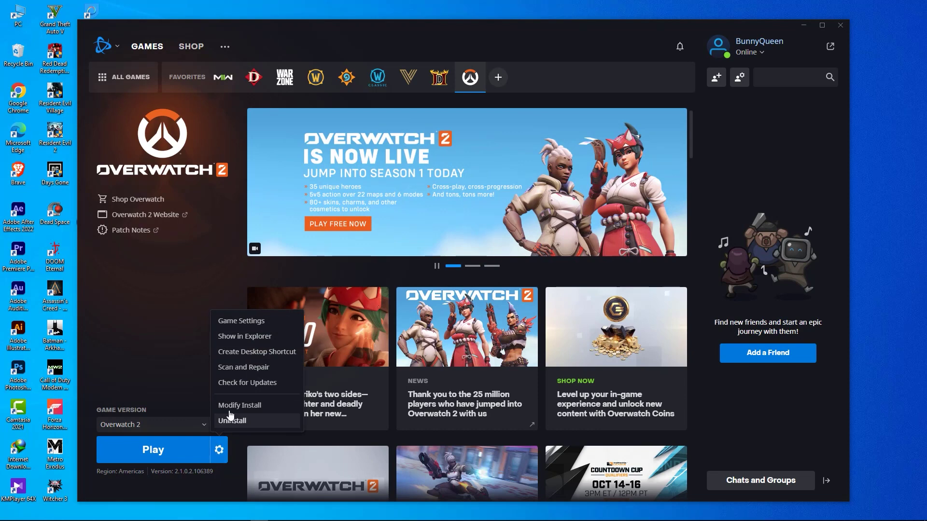
left_click(243, 325)
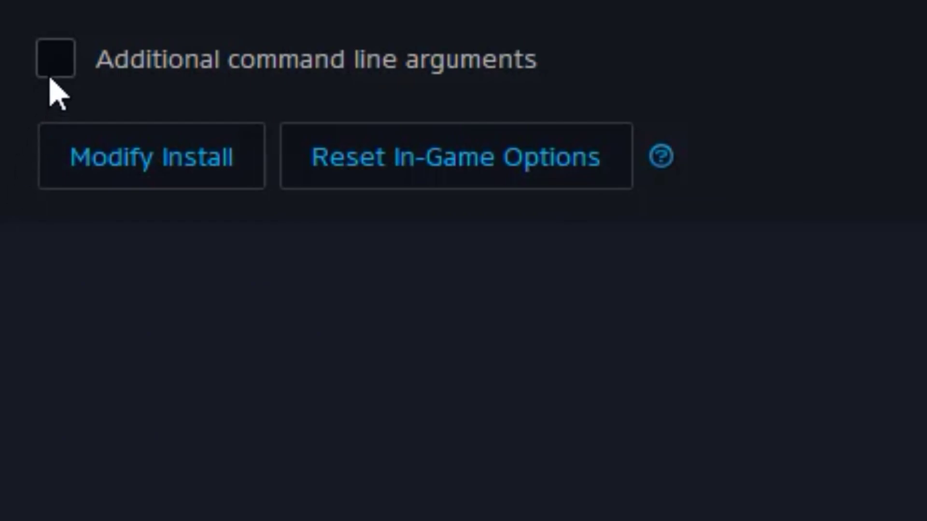
left_click(56, 58)
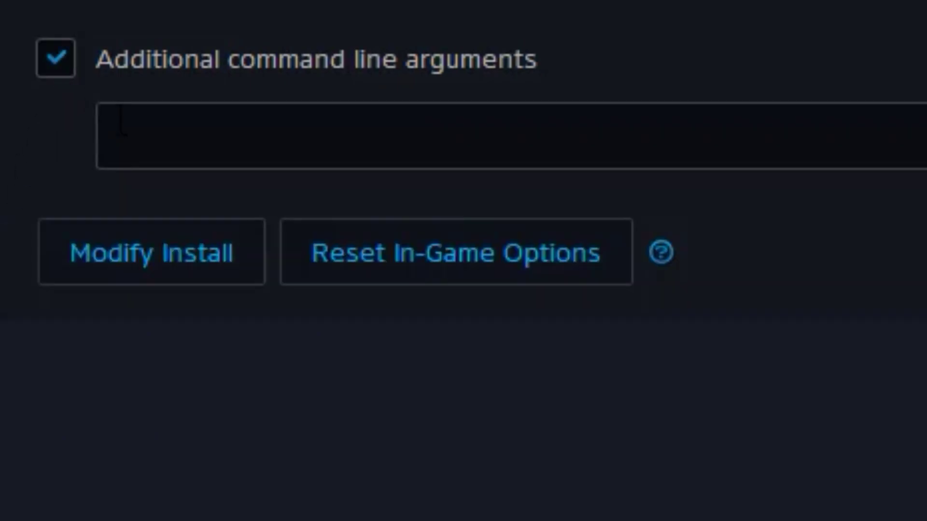
left_click(133, 132)
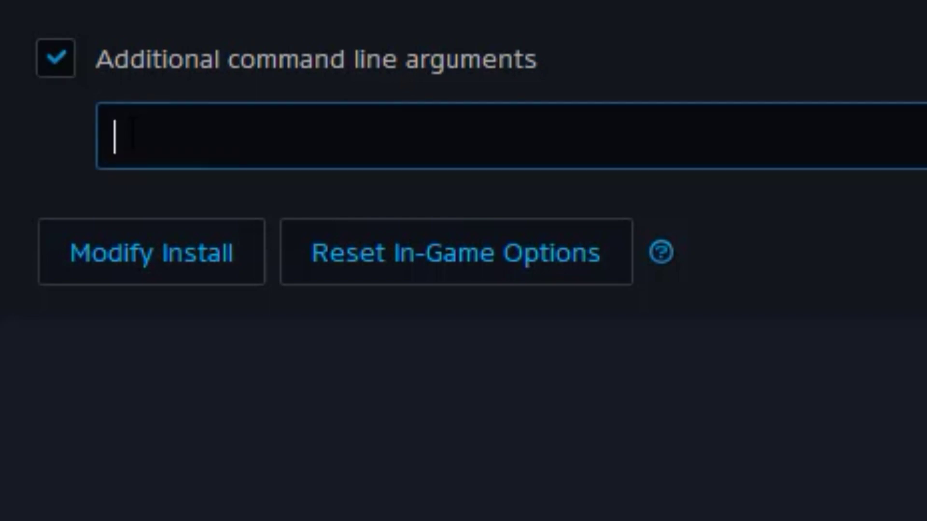
type("--tank_WorkerThreadCount 2 -d3d11 -threads 2")
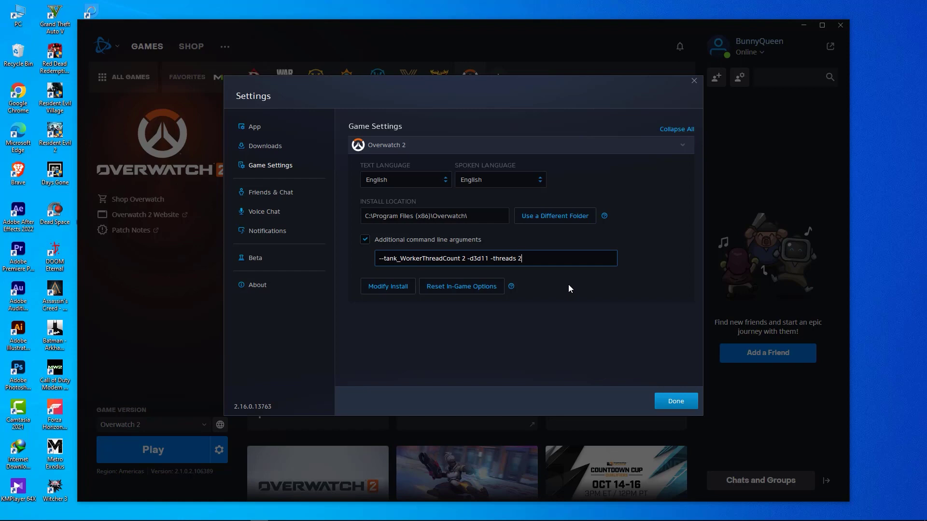
left_click(674, 408)
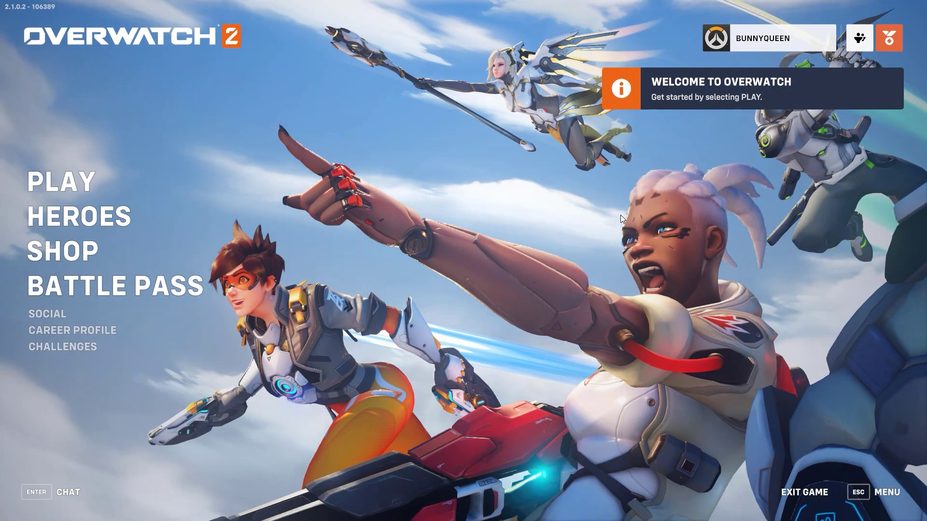
Step: Open Task Manager and go to the details entry of the Overwatch Application process
key("super")
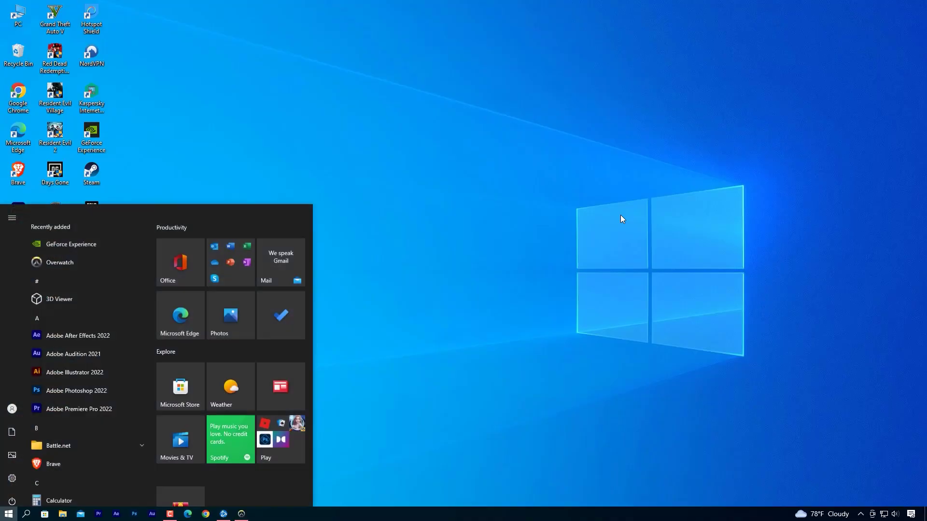
right_click(377, 515)
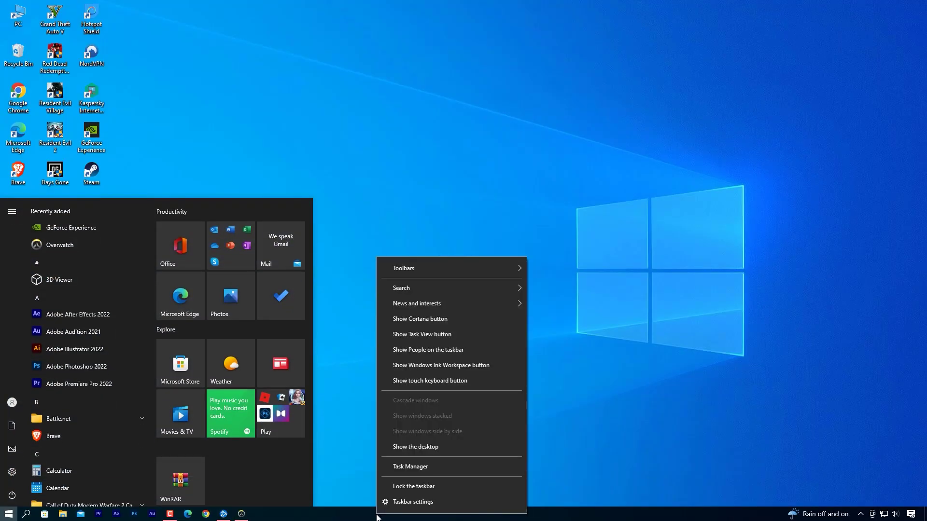
left_click(418, 465)
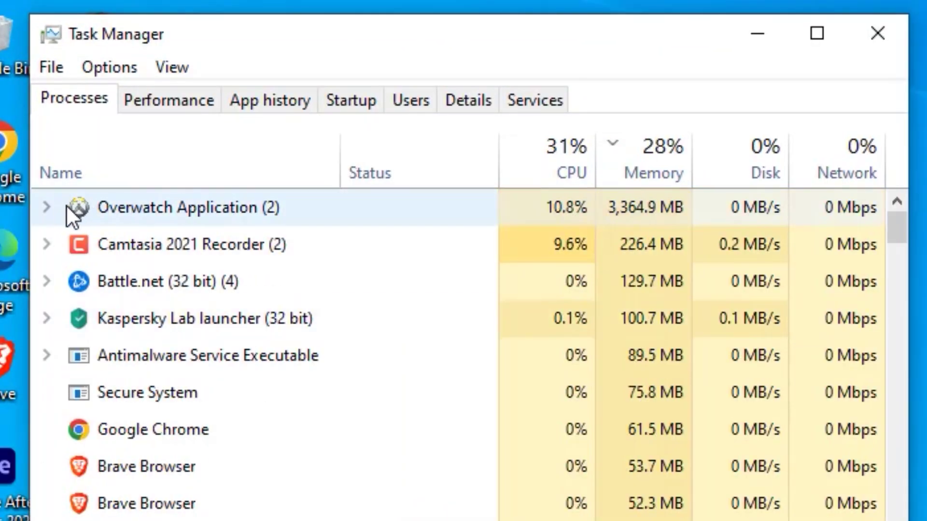
left_click(47, 211)
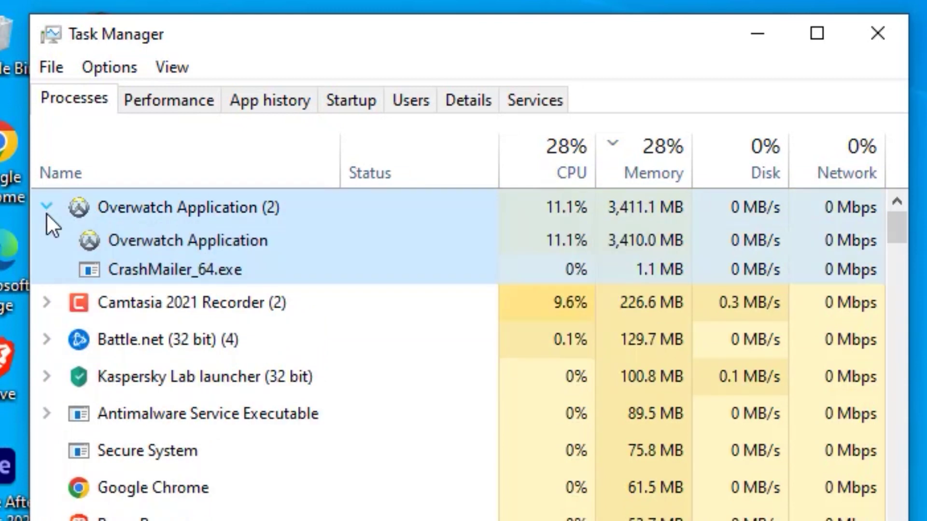
left_click(175, 243)
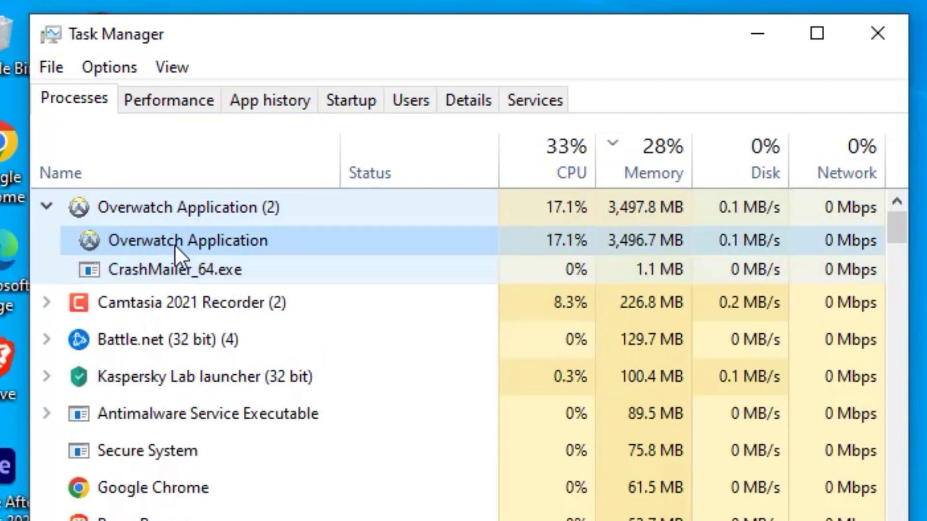
right_click(175, 244)
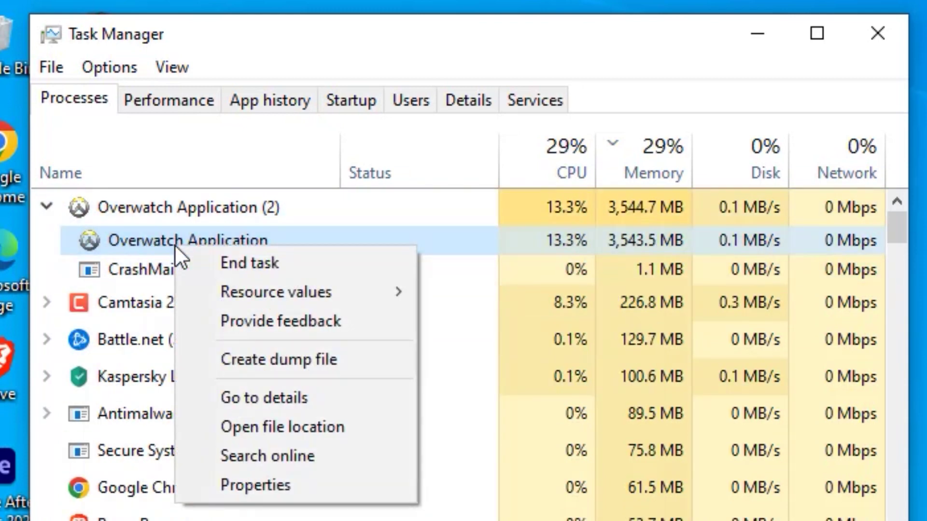
left_click(268, 403)
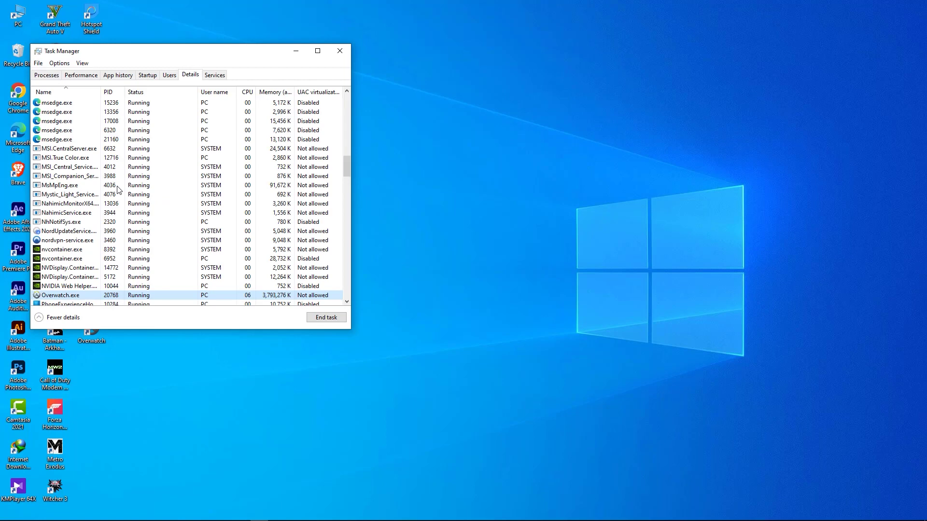
Step: Set Overwatch.exe's priority to Realtime
scroll(83, 296, "down", 1)
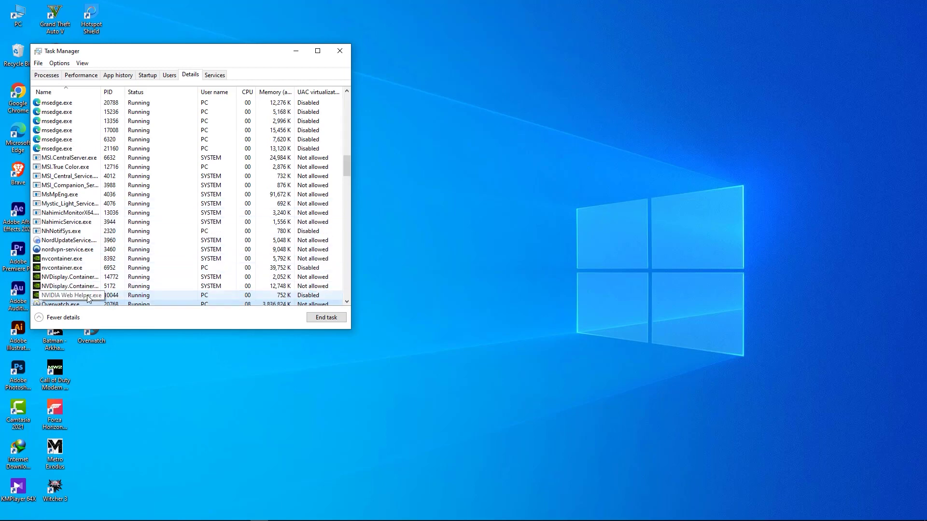
right_click(86, 277)
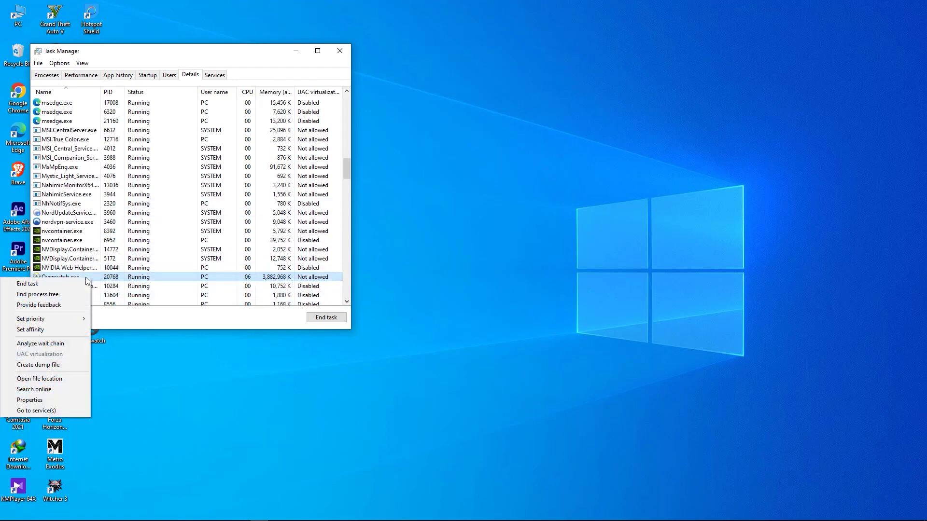
mouse_move(77, 318)
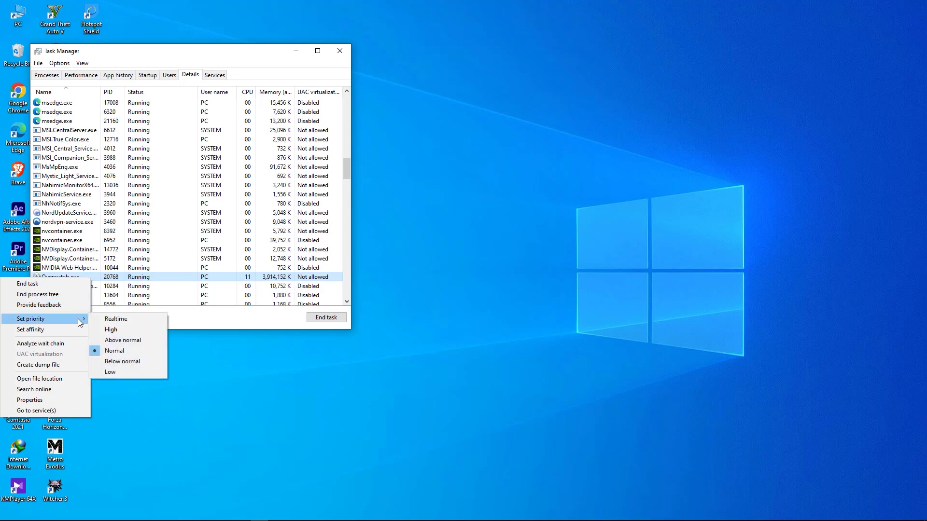
left_click(118, 320)
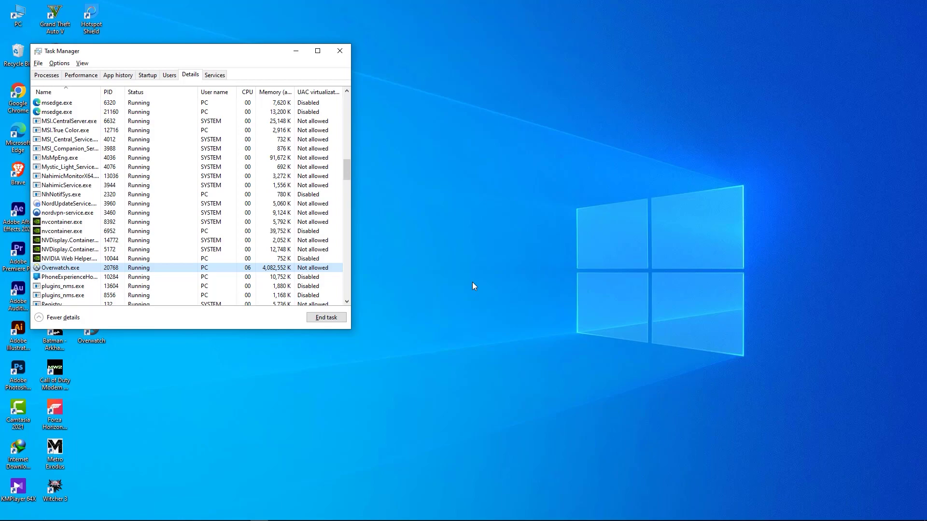
Step: Return to Overwatch 2's video options and review the NVIDIA Reflex and Display Mode choices
key("alt+Tab")
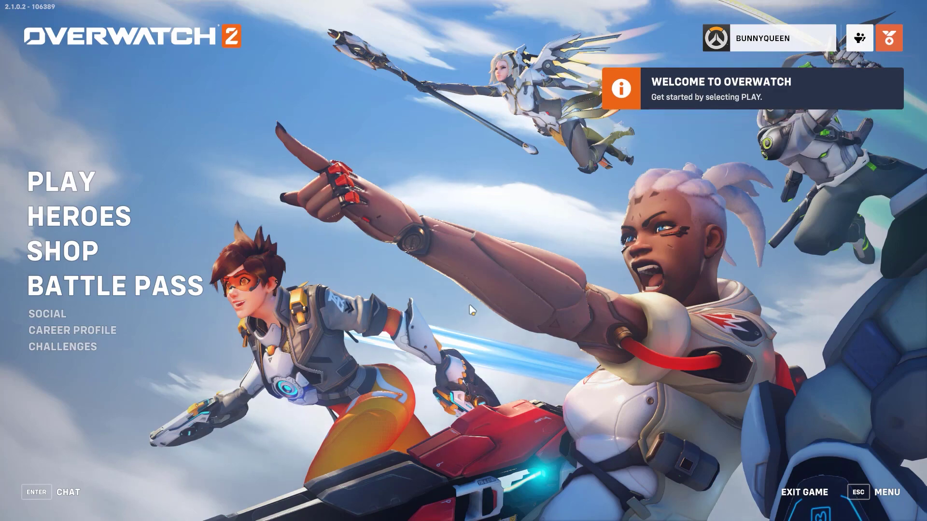
key("Escape")
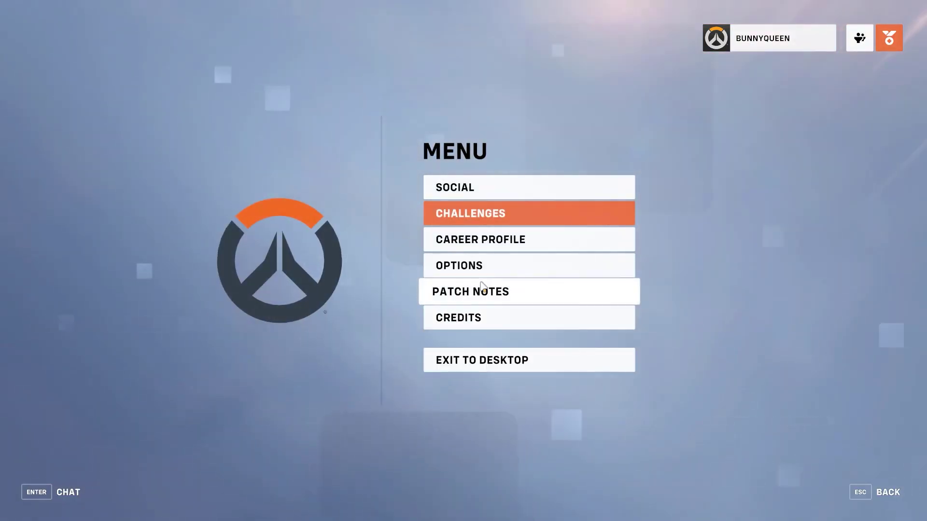
left_click(464, 267)
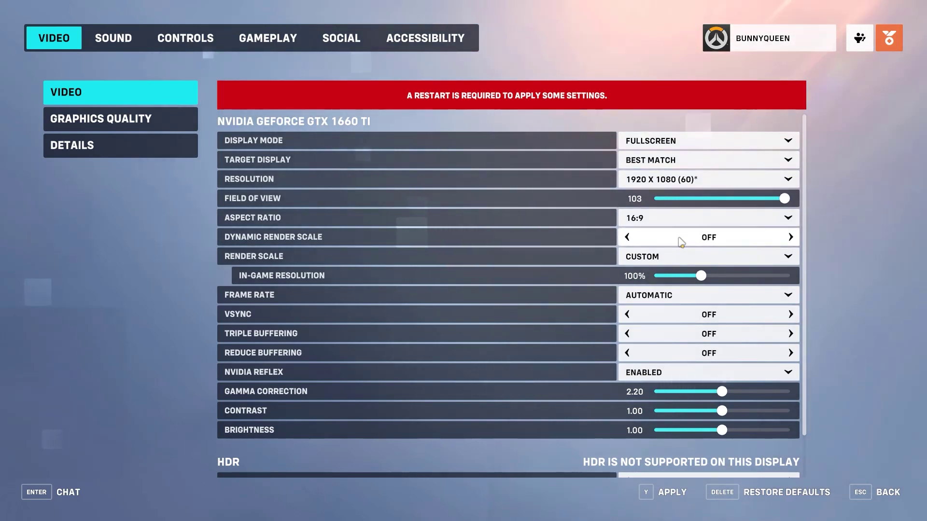
left_click(680, 372)
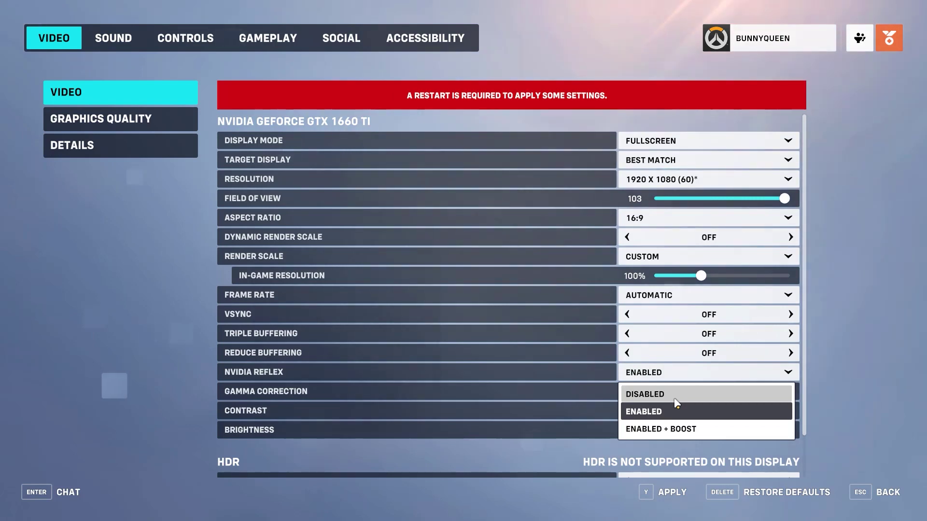
left_click(700, 146)
left_click(702, 145)
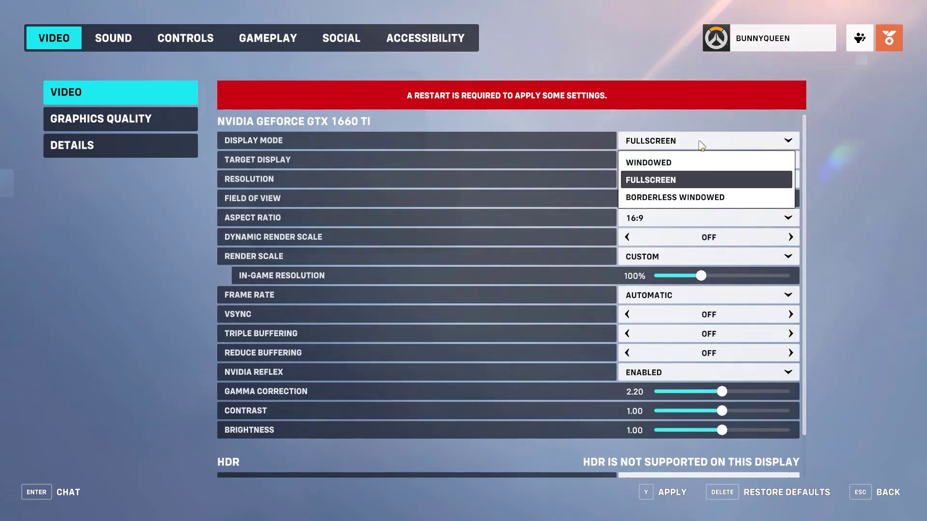